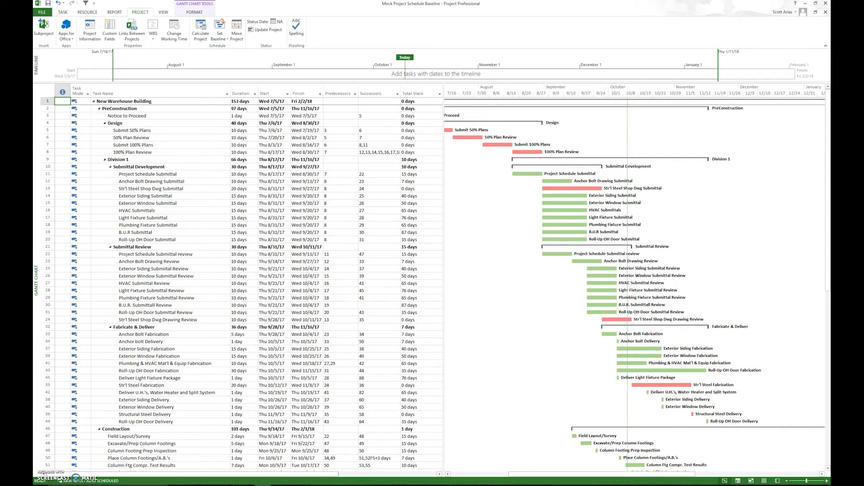
Step: Switch to the Preliminary Schedule project and delete its NTP task so the task list is empty
click(262, 485)
click(303, 468)
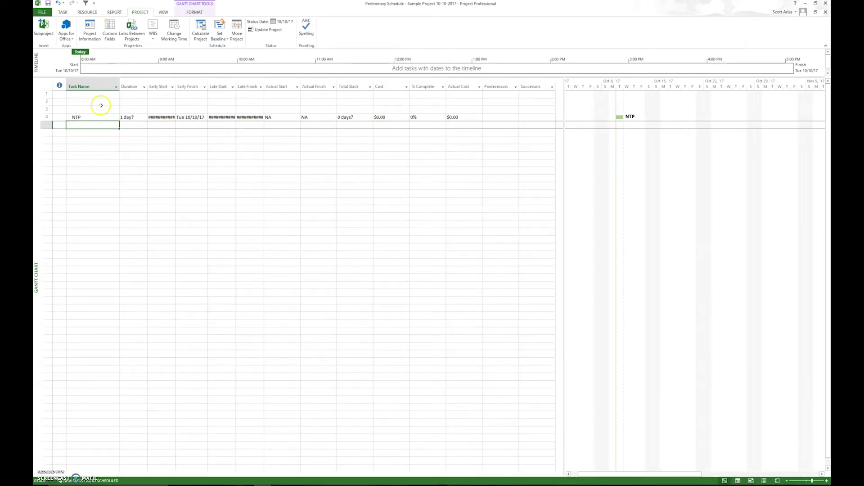
click(86, 116)
key(BackSpace)
key(Return)
click(46, 117)
right_click(46, 117)
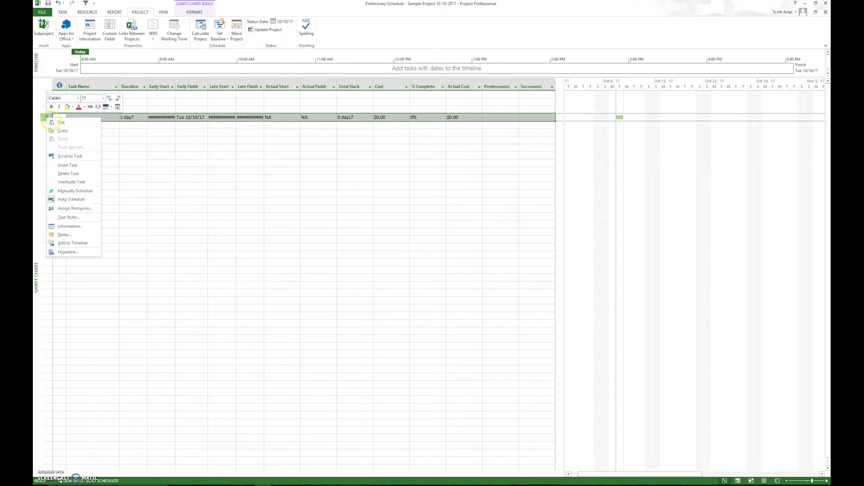
click(69, 172)
click(155, 170)
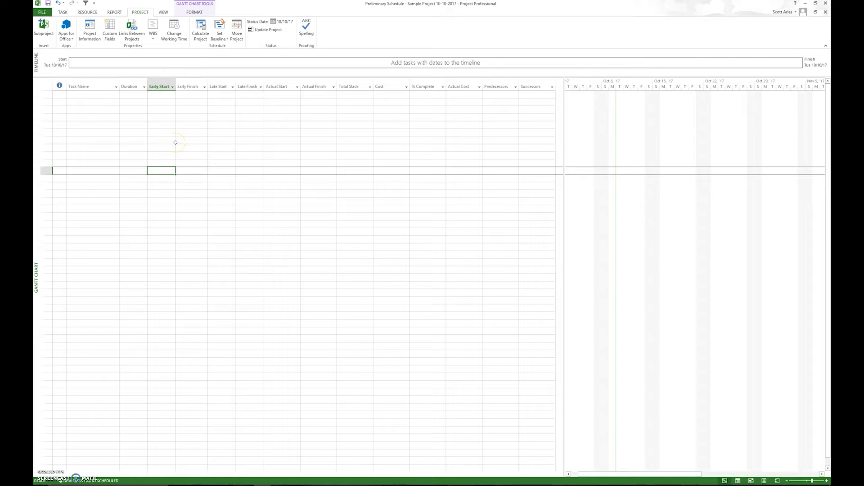
Step: Open the Change Working Time settings and keep Standard (Project Calendar) as the calendar shown
click(164, 98)
click(174, 36)
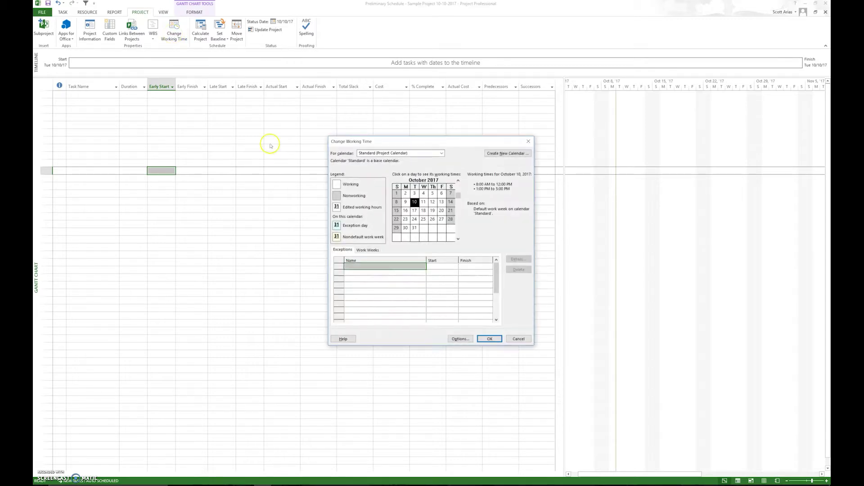
click(140, 12)
click(441, 154)
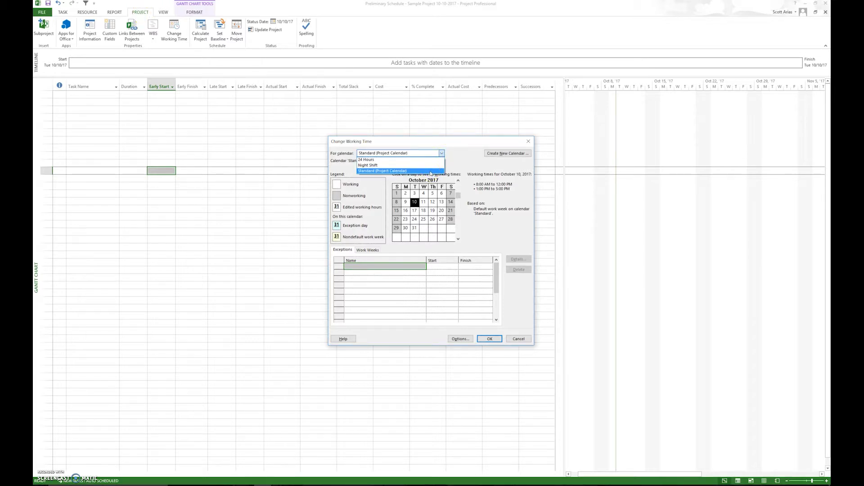
click(431, 171)
click(417, 203)
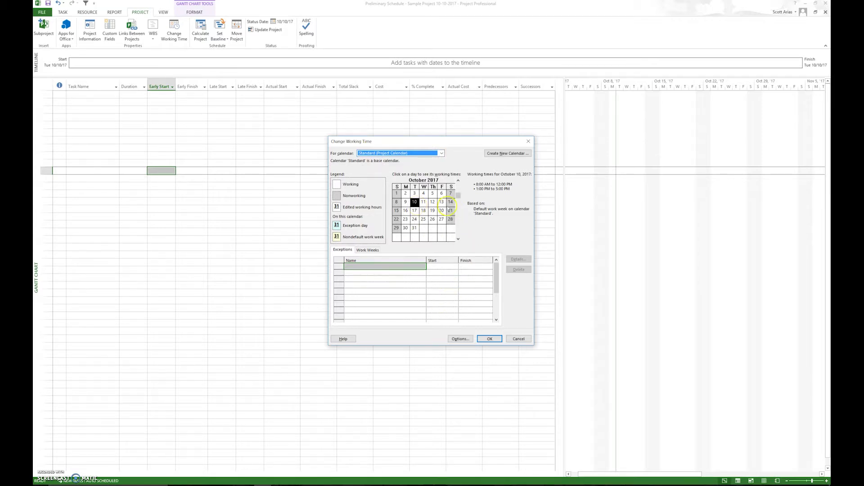
click(388, 272)
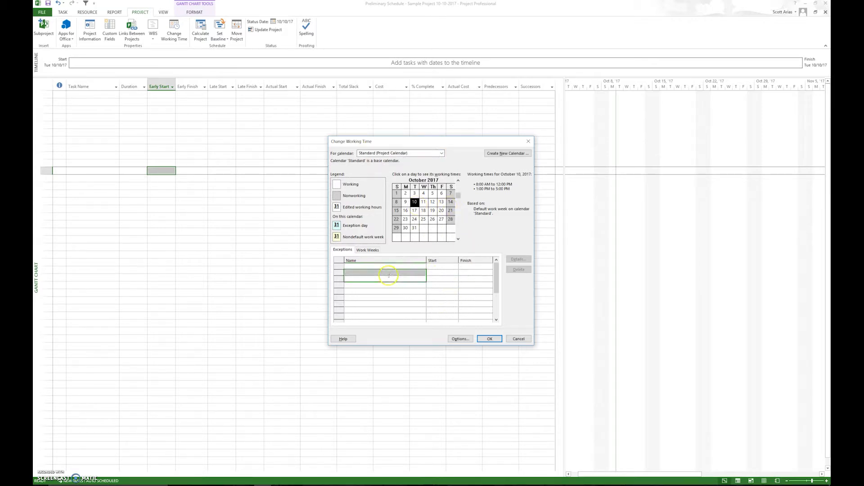
click(391, 267)
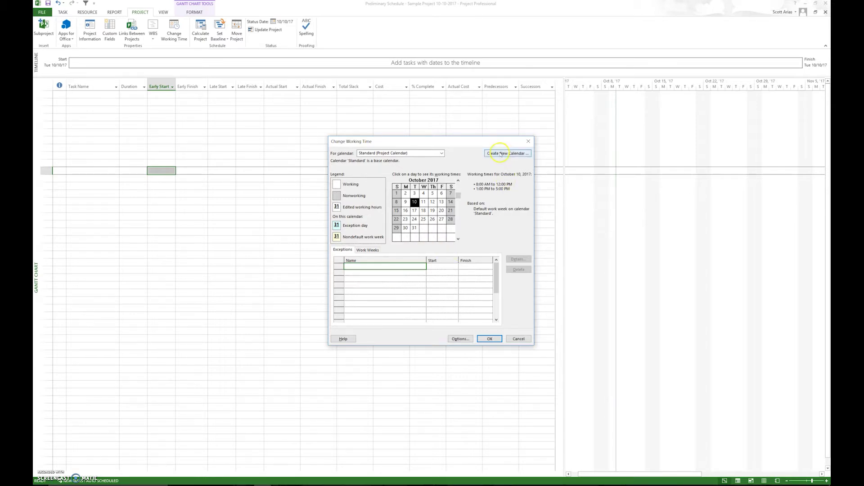
Step: Create a new base calendar named "7 Day Calendar" as a copy of the Standard calendar
click(499, 154)
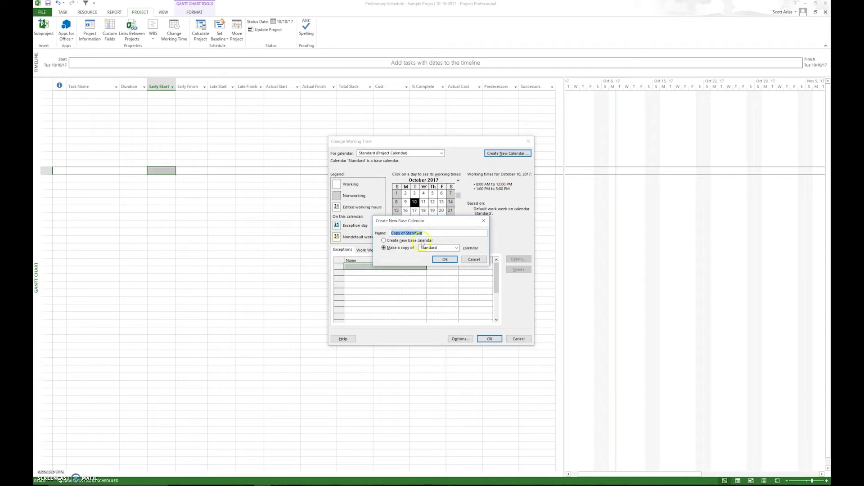
text(7 Day Calendar)
click(445, 260)
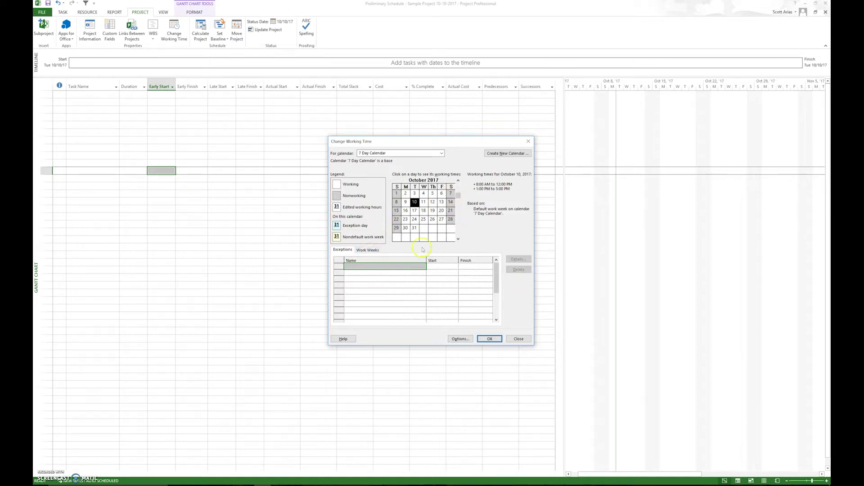
Step: Open the details of the 7 Day Calendar's default work week and switch Sunday to specific working times
click(371, 253)
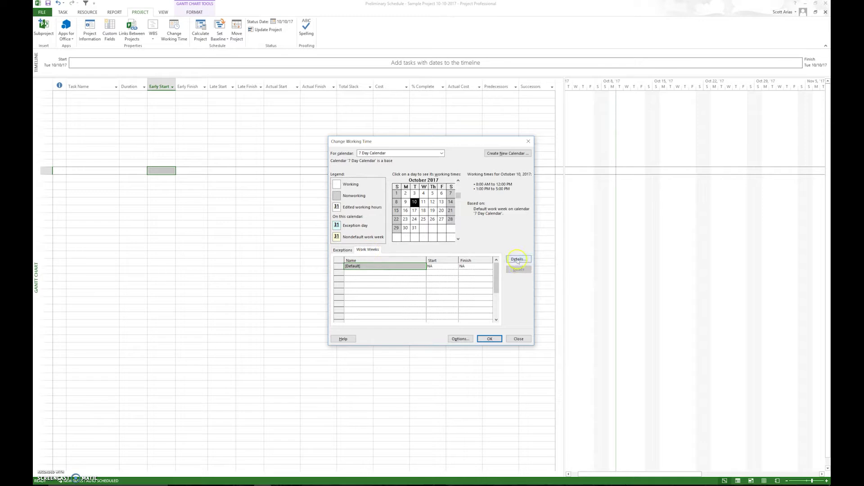
click(516, 260)
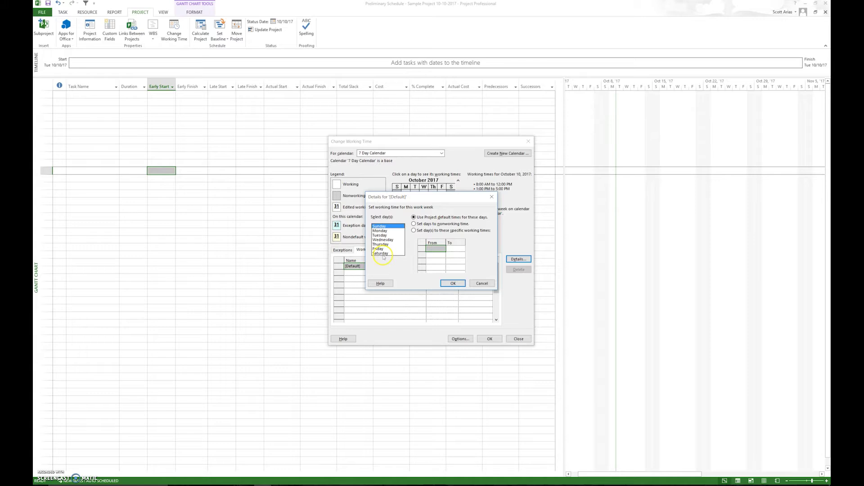
click(383, 254)
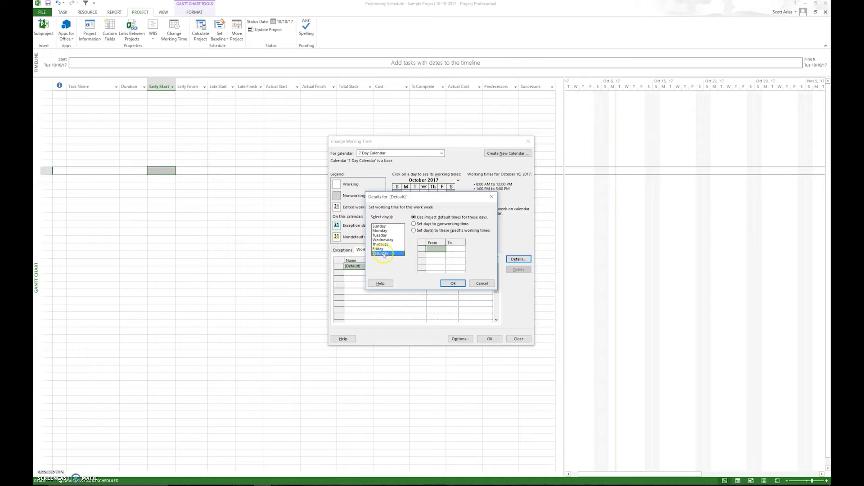
click(382, 226)
click(414, 231)
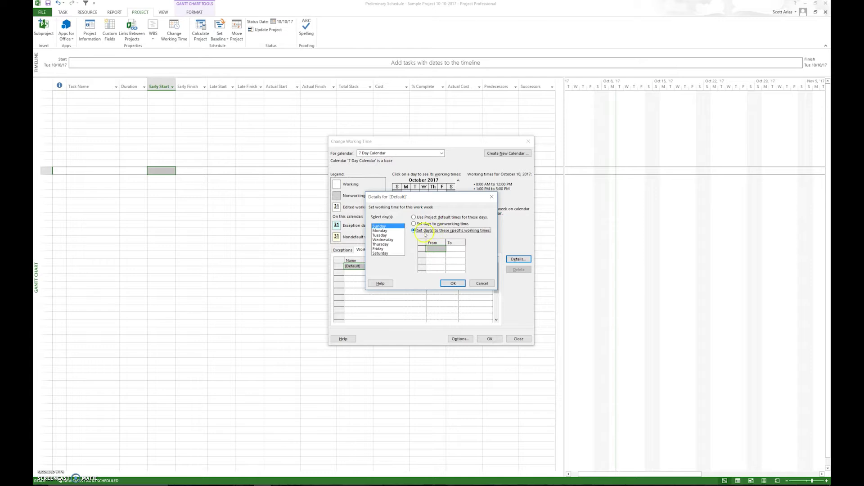
Step: Set Sunday's working times to 8:00 AM–12:00 PM and 1:00 PM–5:00 PM and apply them
click(439, 249)
text(8)
key(Return)
key(Tab)
text(12)
key(Tab)
text(1)
key(Return)
key(Tab)
text(5)
key(Return)
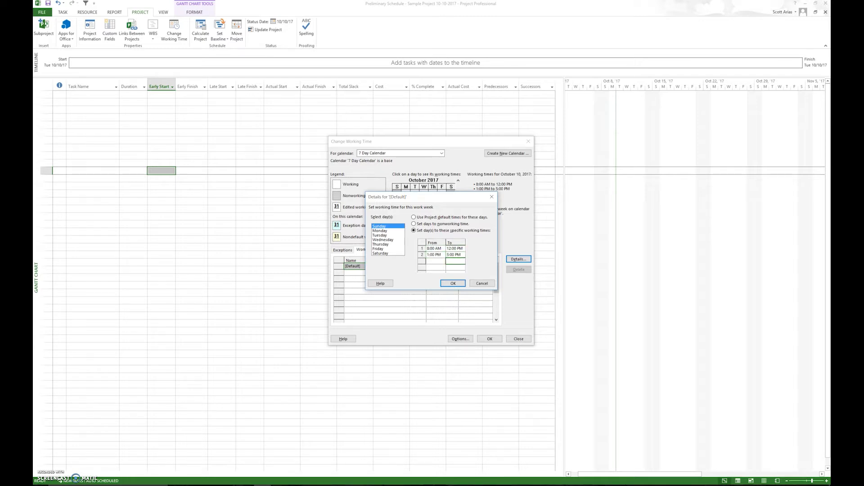
click(453, 284)
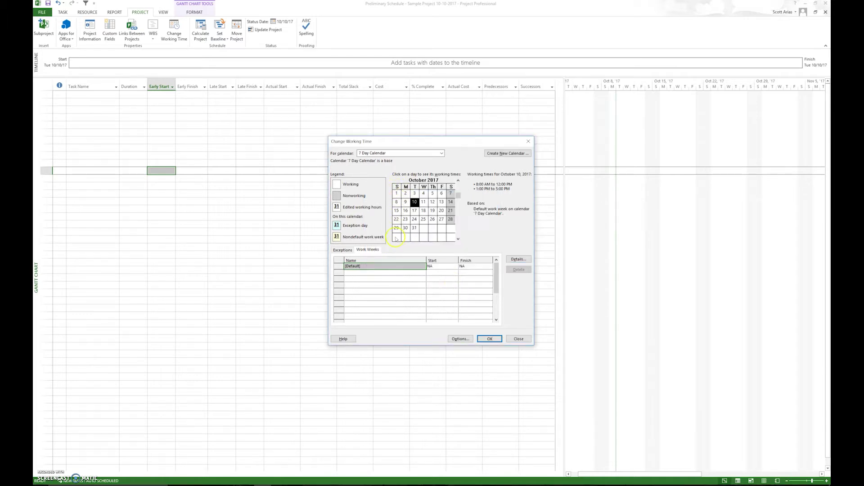
Step: Switch Saturday in the default work week to specific working times, with a first period of 8:00 AM–12:00 PM
click(514, 260)
click(380, 253)
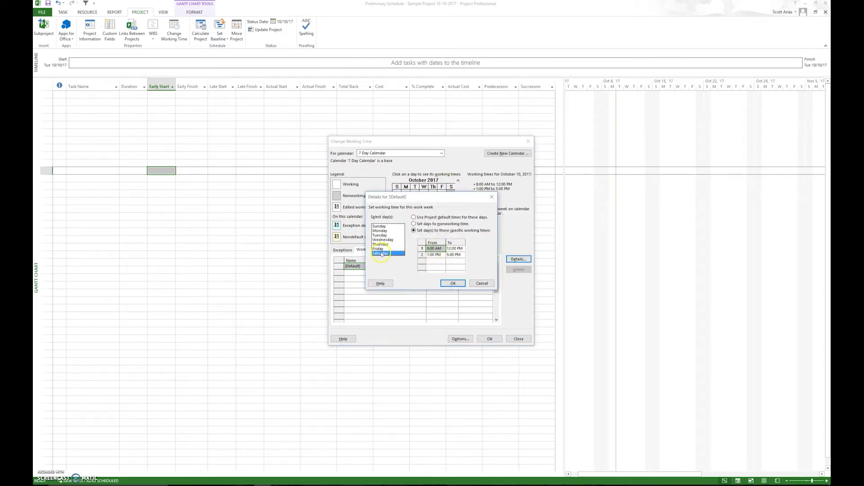
click(414, 230)
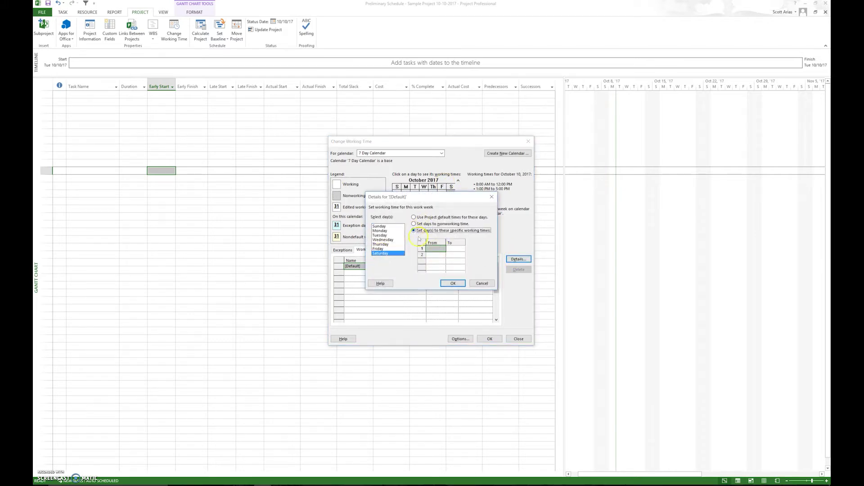
click(438, 250)
text(8)
key(Return)
click(452, 248)
text(12)
key(Return)
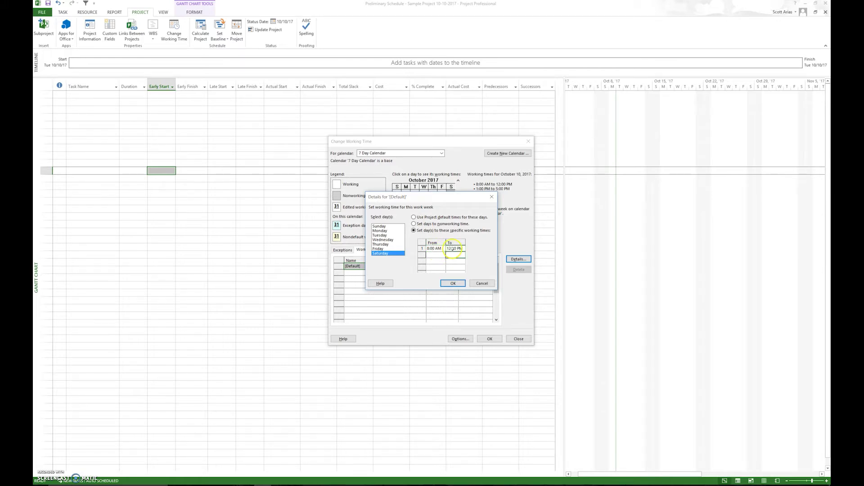
Step: Add a second Saturday working period of 1:00 PM–5:00 PM and apply the work week details
click(435, 255)
text(1)
key(Return)
click(452, 254)
text(5:00 PM)
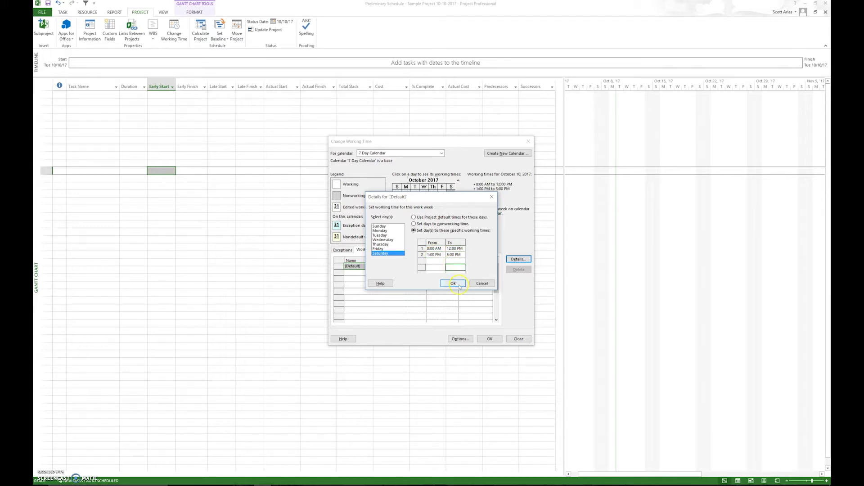
click(453, 283)
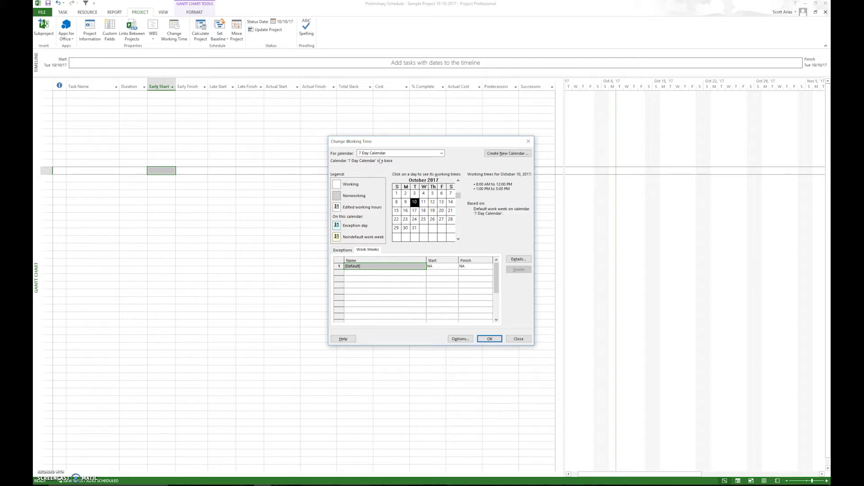
Step: Create a base calendar named "5 Day with Holidays" as a copy of Standard, saving the changes to the 7 Day Calendar
click(402, 273)
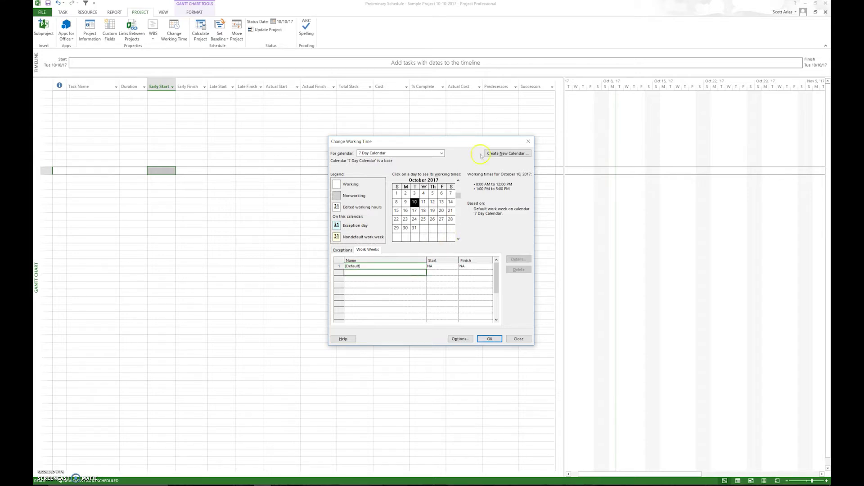
click(508, 153)
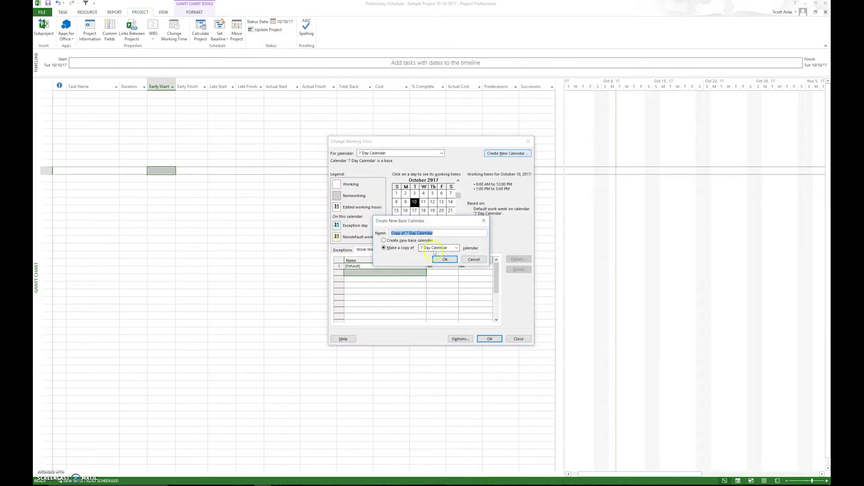
click(457, 248)
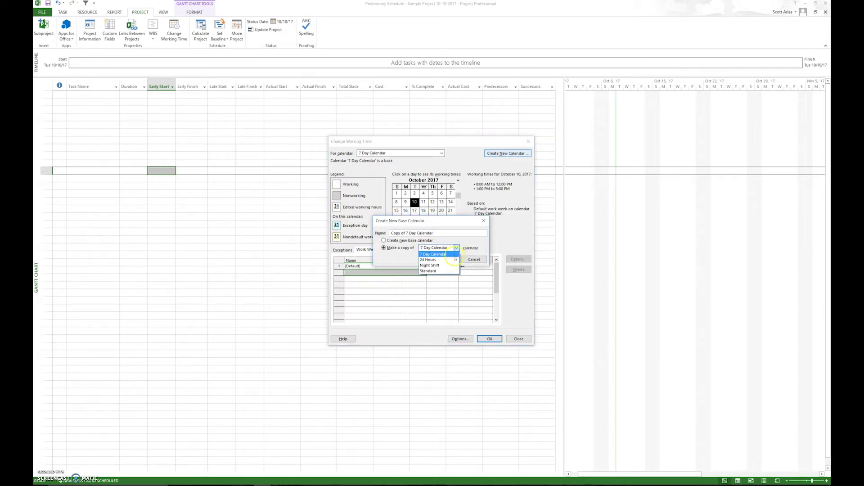
click(432, 271)
drag(428, 233, 364, 235)
text(5 Day with Holidays)
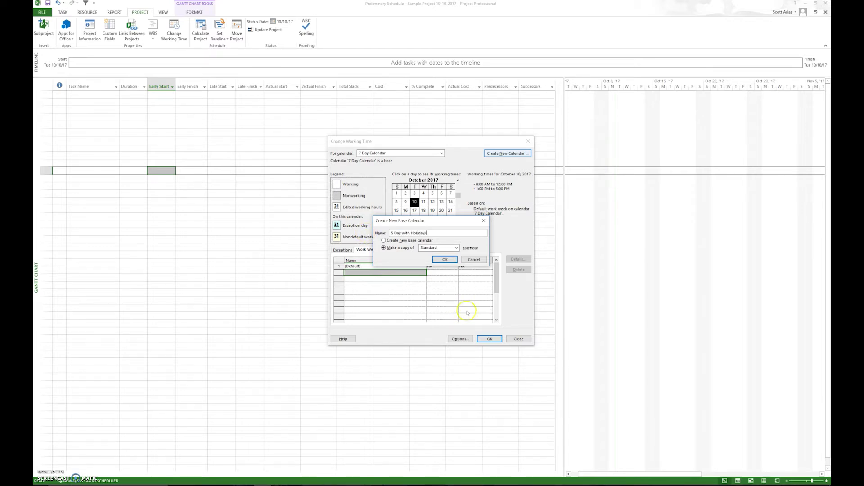
click(445, 260)
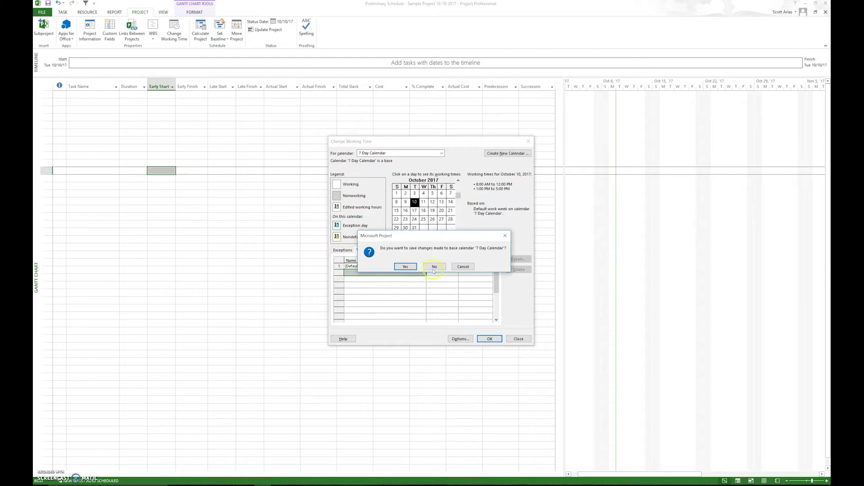
click(410, 267)
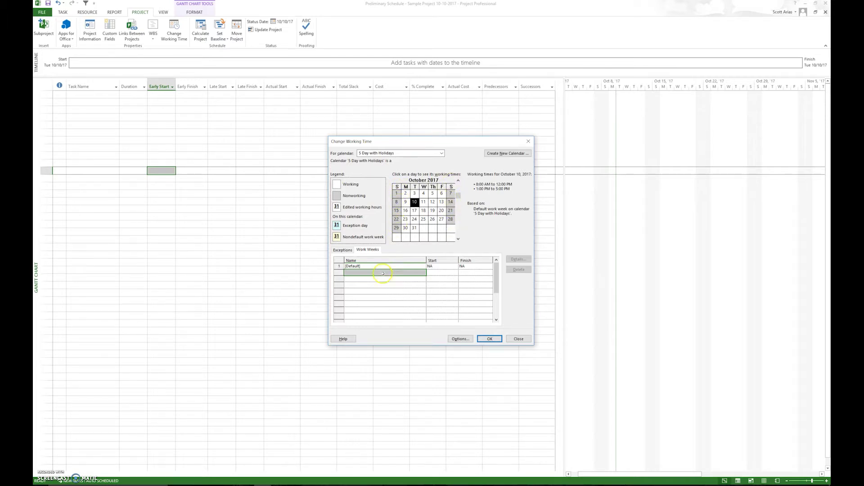
Step: Add a nonworking exception named "Thanksgiving" on November 30, 2017 to the 5 Day with Holidays calendar
click(350, 251)
click(357, 266)
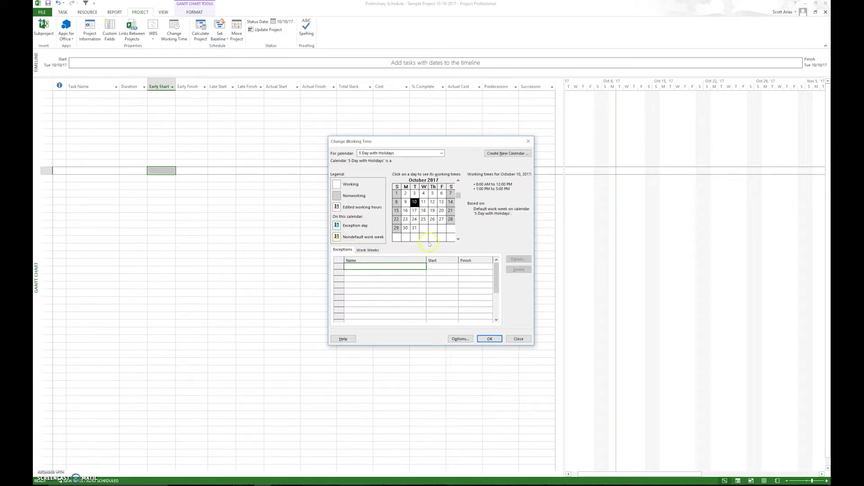
click(457, 239)
click(432, 228)
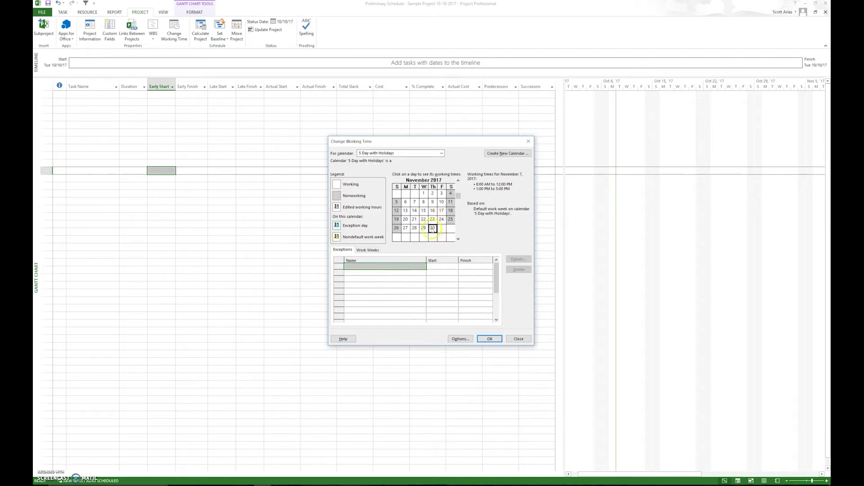
click(358, 266)
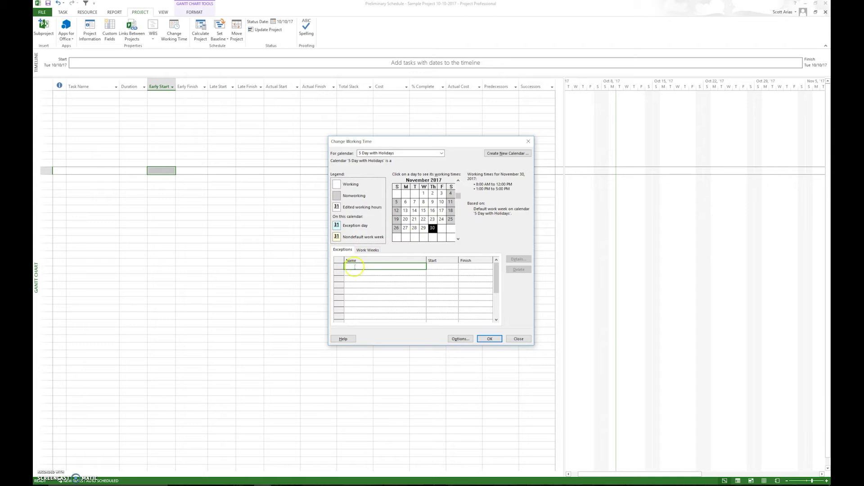
text(Thanksgiving)
click(437, 272)
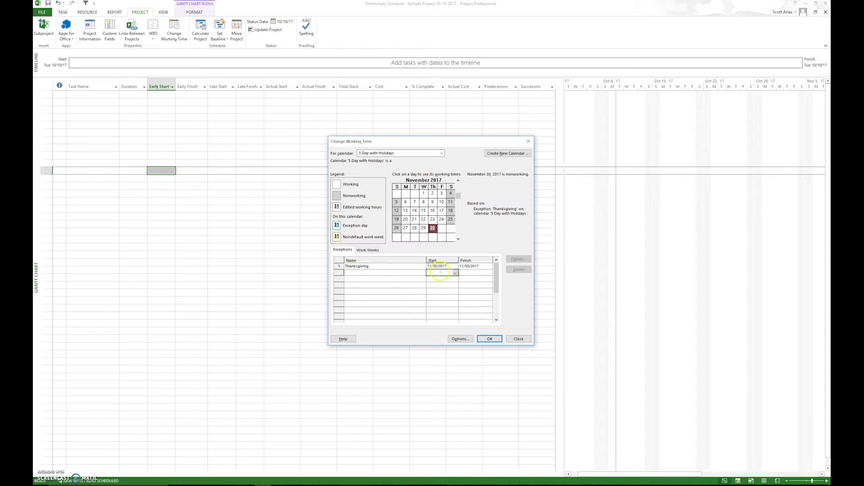
Step: Set the Thanksgiving exception's finish date to 12/1/2017 and show December 2017 in the calendar
click(486, 267)
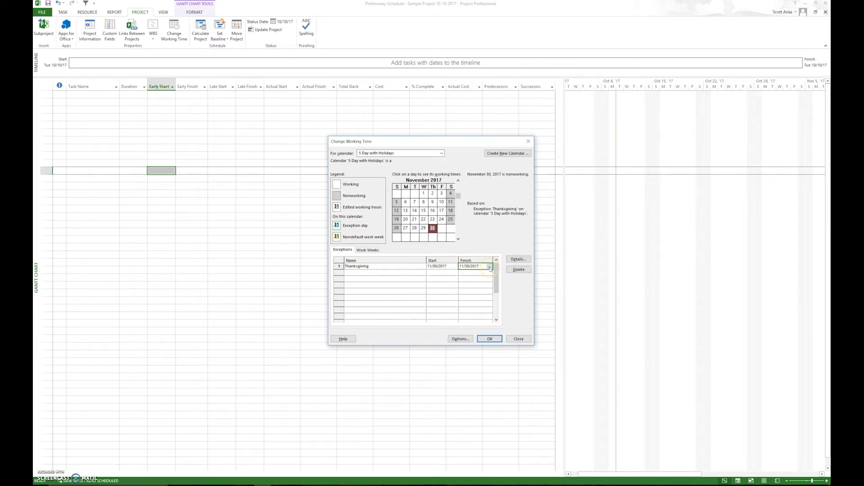
click(490, 267)
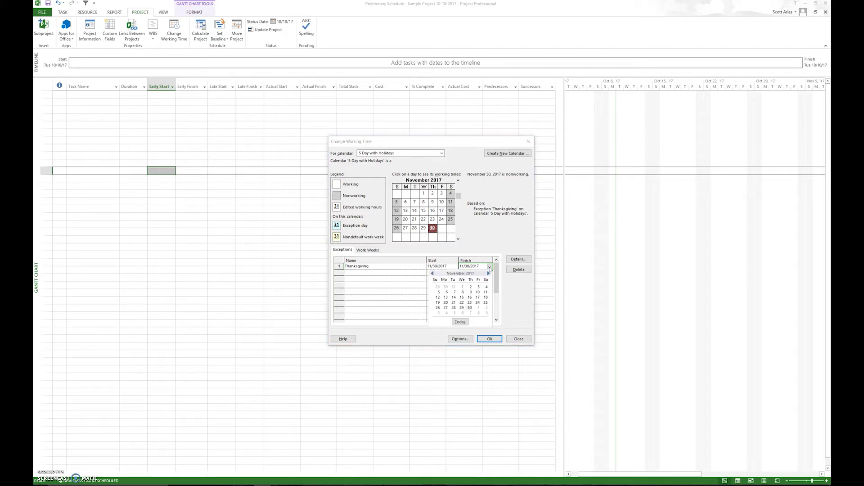
click(488, 273)
click(479, 287)
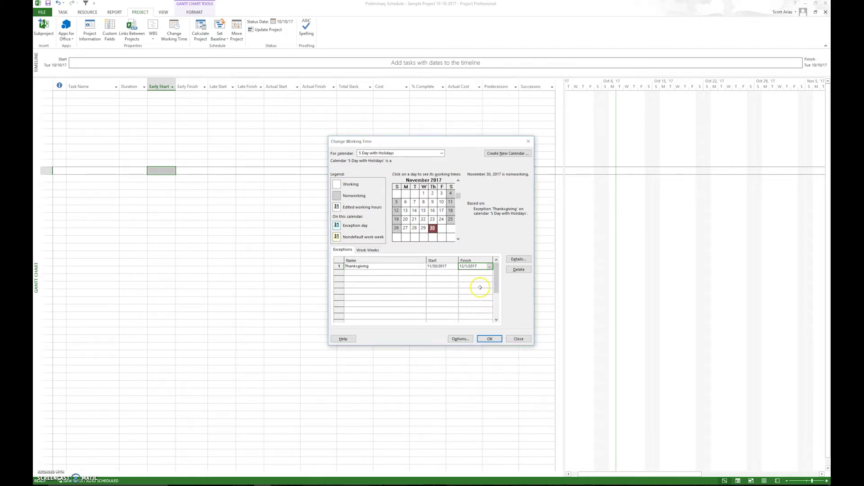
click(458, 239)
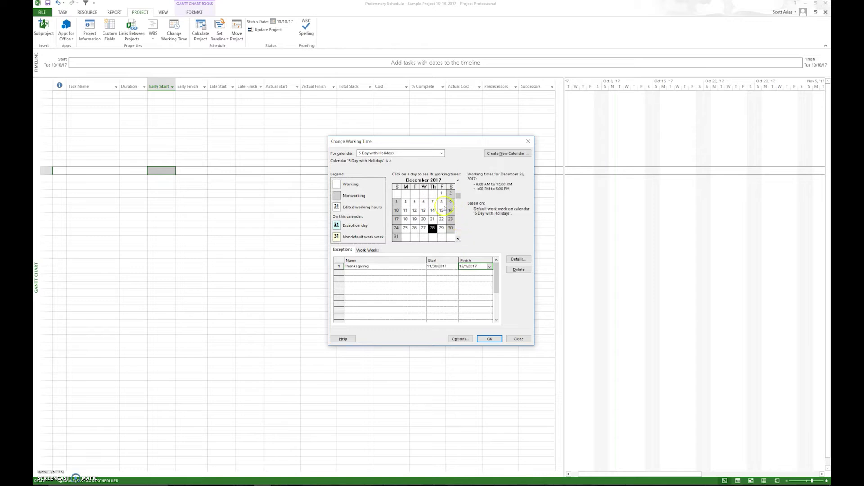
click(458, 181)
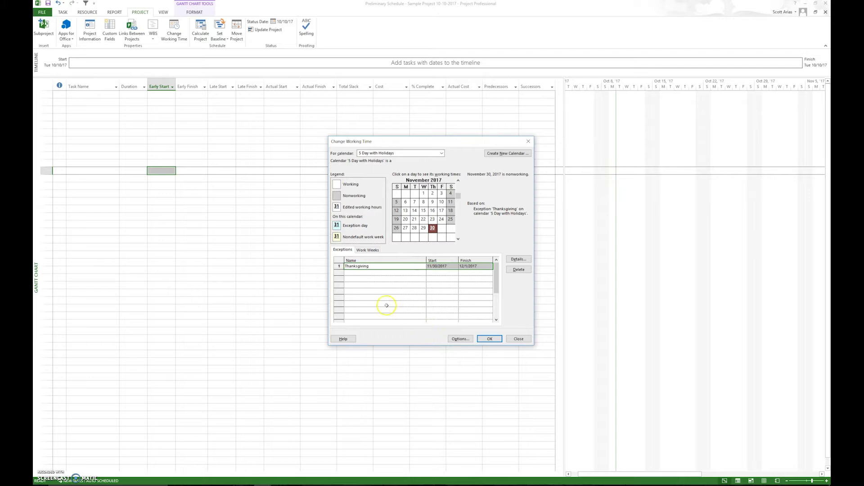
click(362, 273)
click(360, 278)
click(361, 284)
click(361, 298)
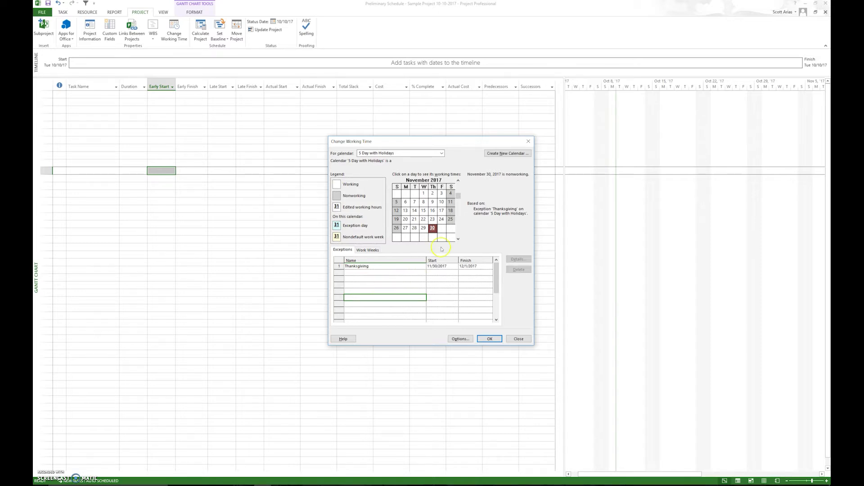
Step: Review the Monday to Friday working times in the default work week of the 5 Day with Holidays calendar
click(367, 251)
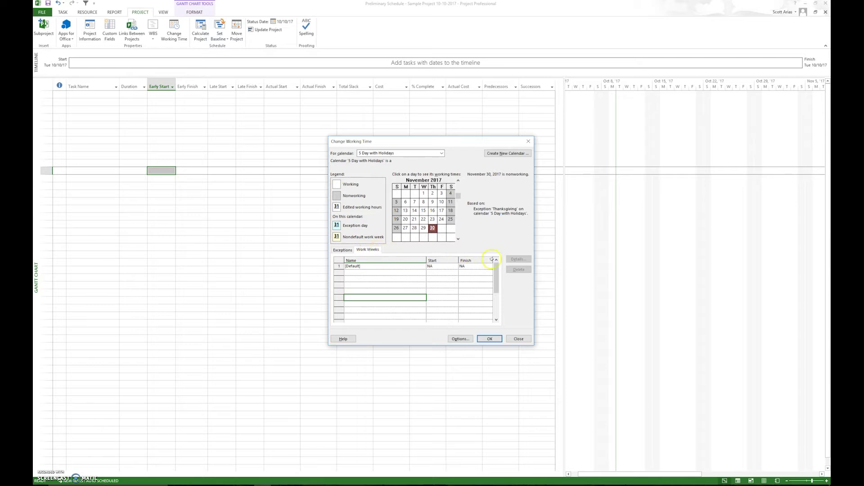
click(372, 266)
click(517, 259)
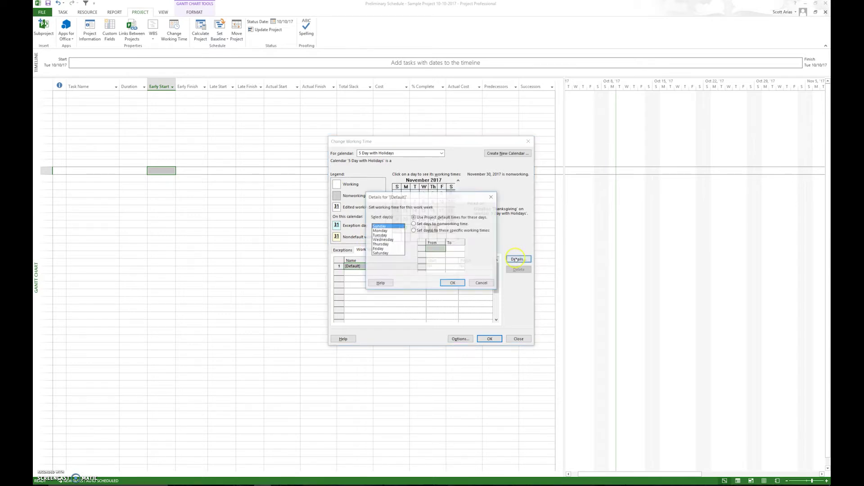
click(386, 231)
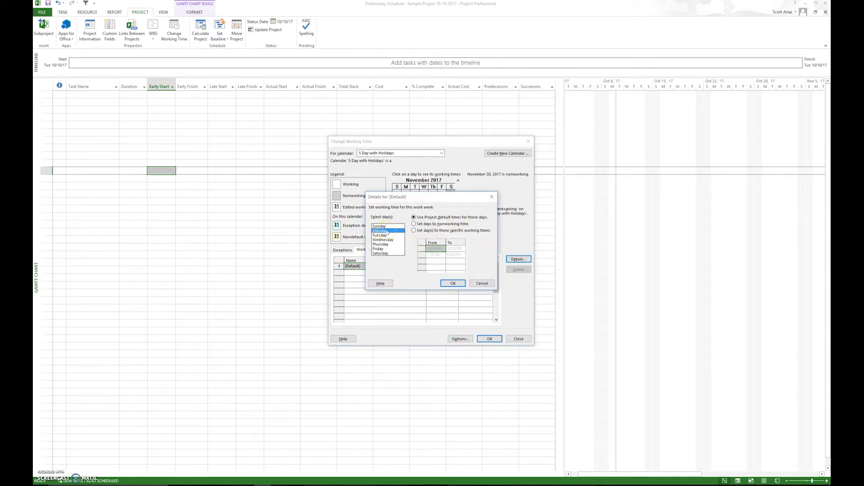
key(Down)
key(Down)
key(Down)
key(Down)
click(454, 285)
click(374, 283)
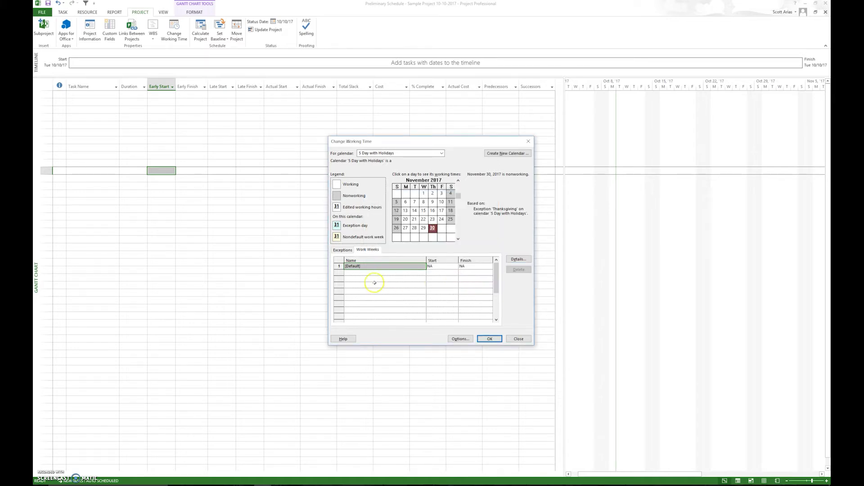
Step: Save the 5 Day with Holidays calendar changes and reopen the working time settings to check the list of available calendars
click(347, 252)
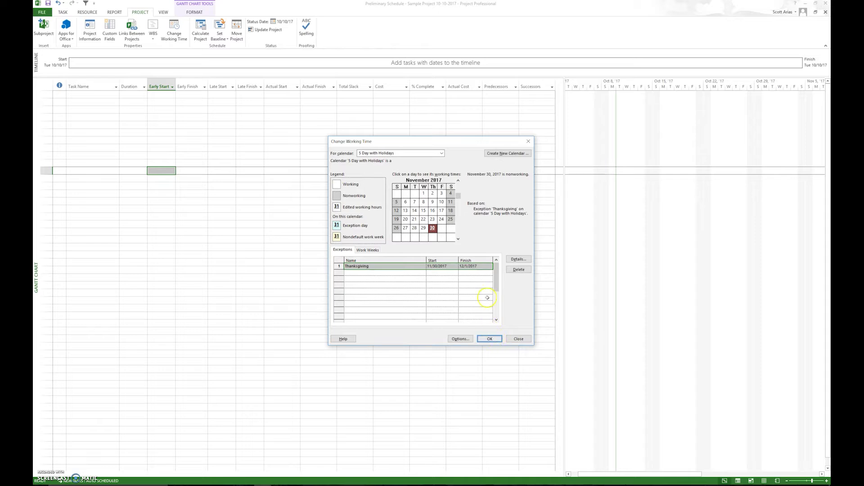
click(491, 339)
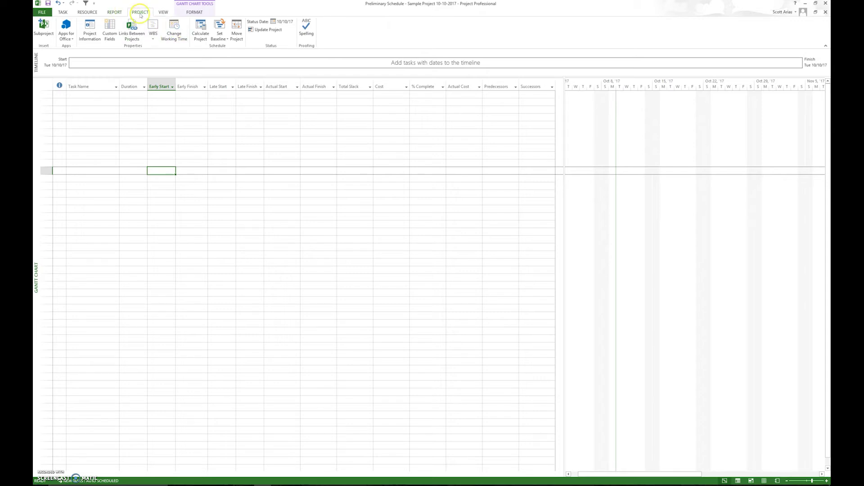
click(174, 36)
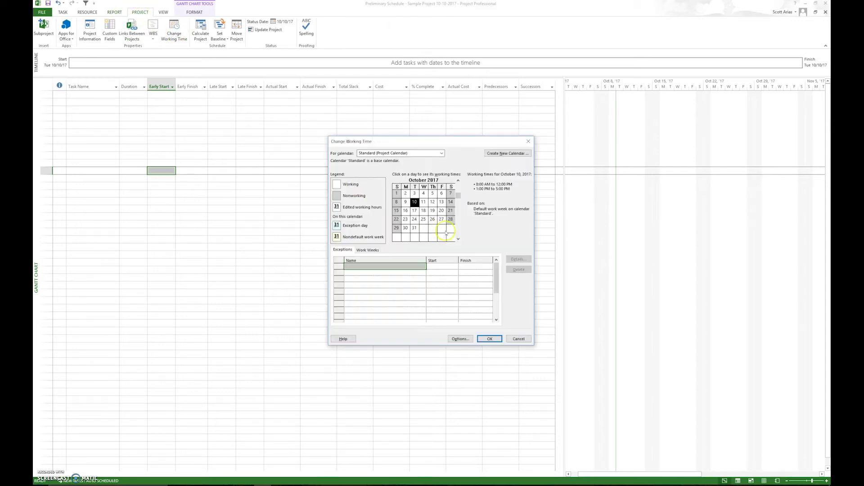
click(442, 153)
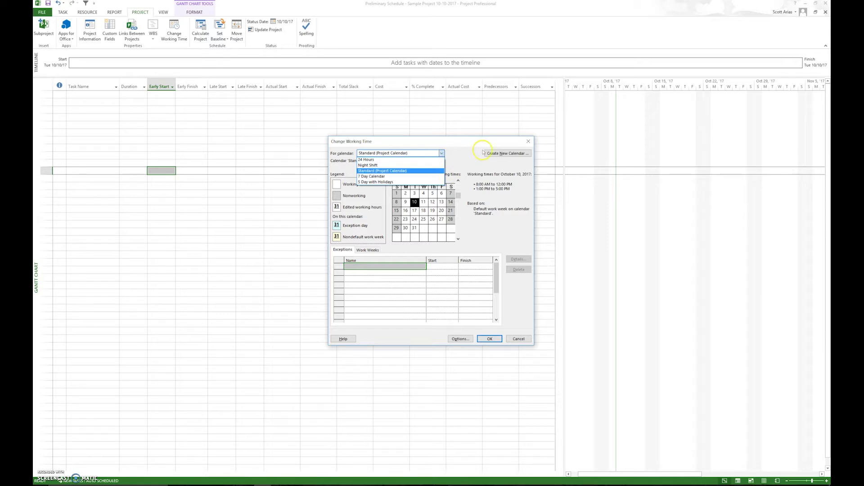
click(498, 153)
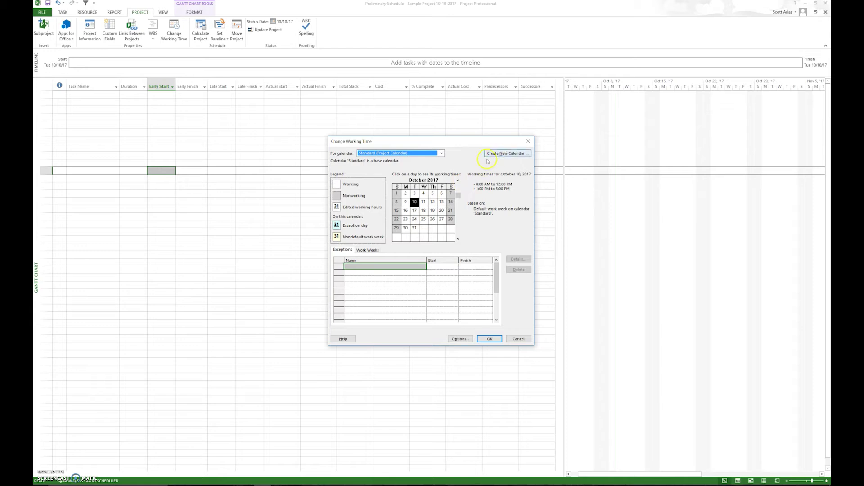
Step: Try to create a base calendar named "5 Day with Holidays & Weather" as a copy of 5 Day with Holidays
click(498, 154)
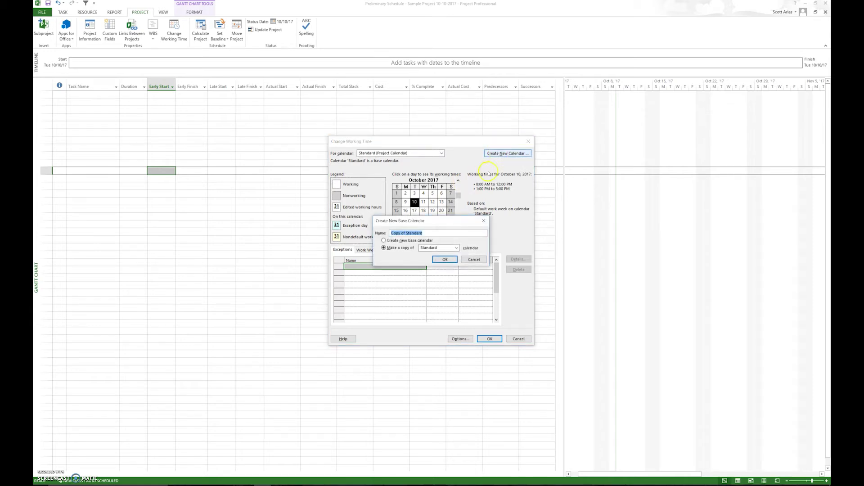
click(456, 247)
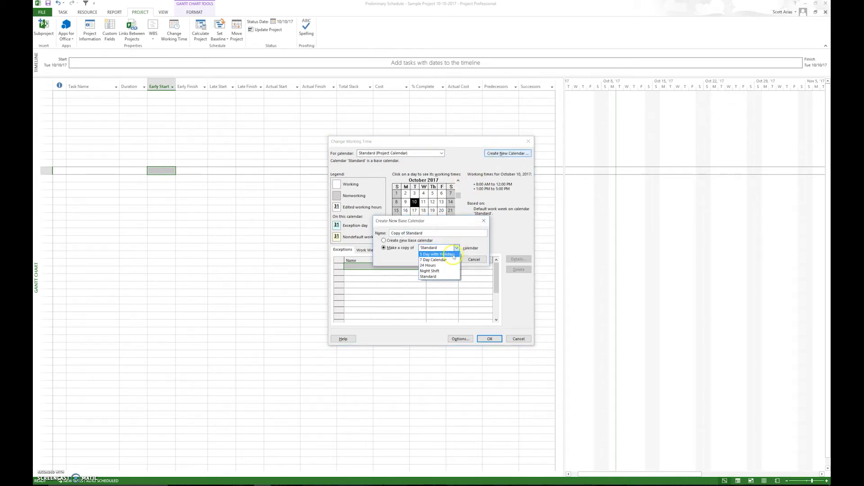
click(451, 255)
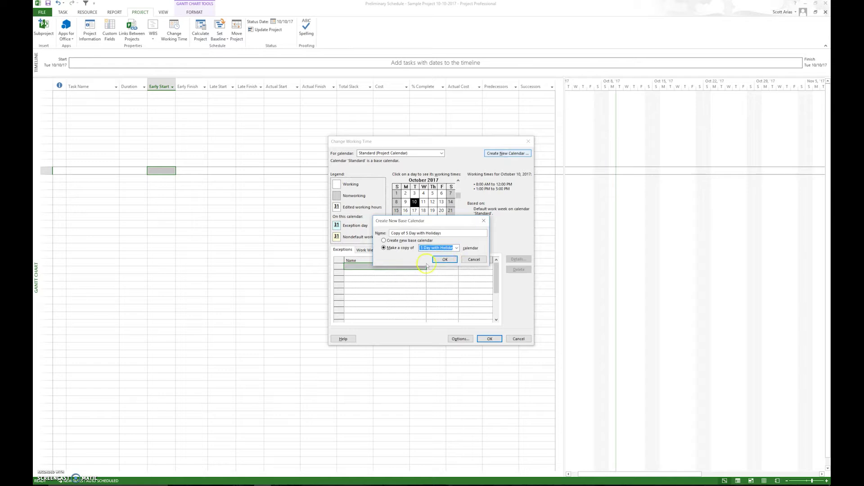
drag(406, 233, 391, 233)
key(BackSpace)
text(& Weather)
click(450, 260)
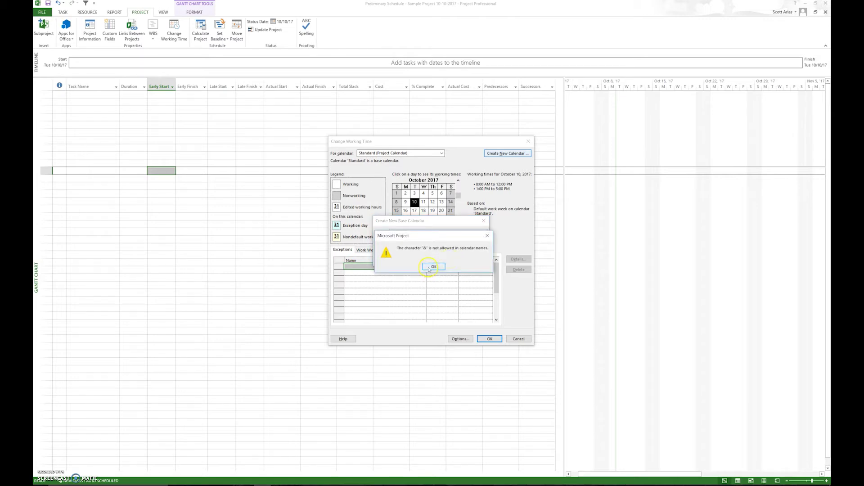
Step: Change the new calendar's name to "5 Day with Holidays and Weather" and create it
click(429, 268)
click(431, 233)
key(BackSpace)
key(BackSpace)
text(and Weather)
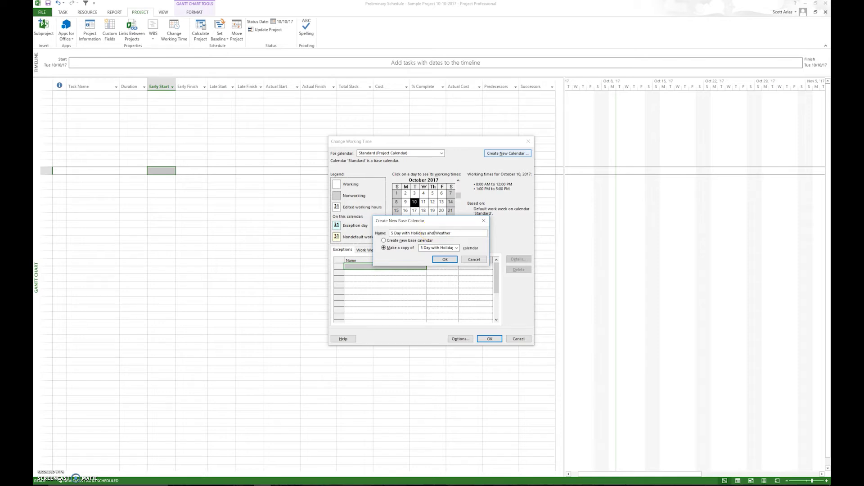
click(444, 260)
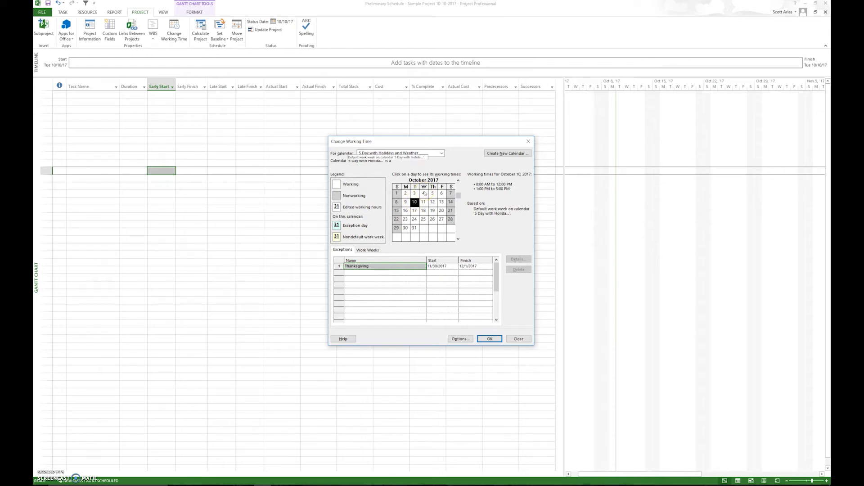
Step: Add an exception named "October Weather Days" to the 5 Day with Holidays and Weather calendar and select October 4–6, 2017 in the calendar
click(367, 273)
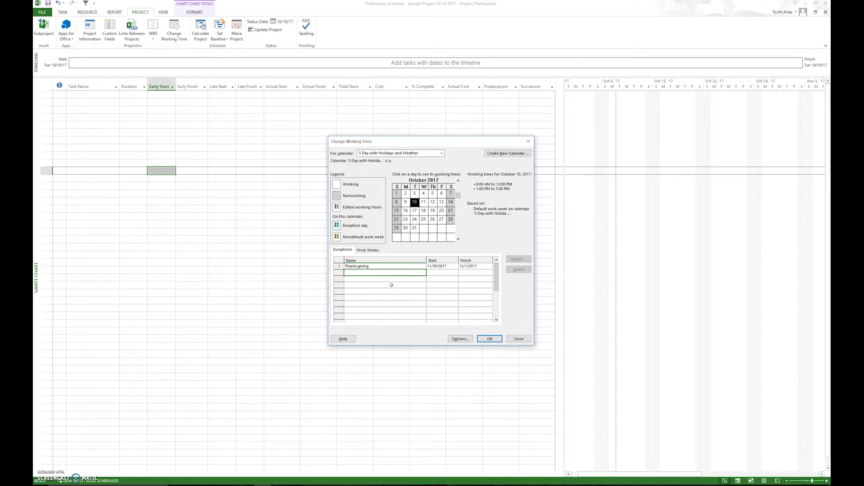
text(October Weather Days)
click(448, 272)
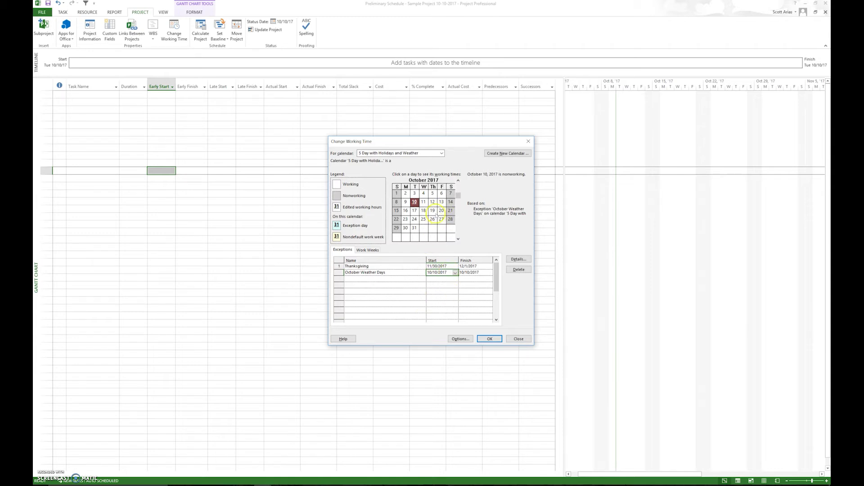
click(423, 194)
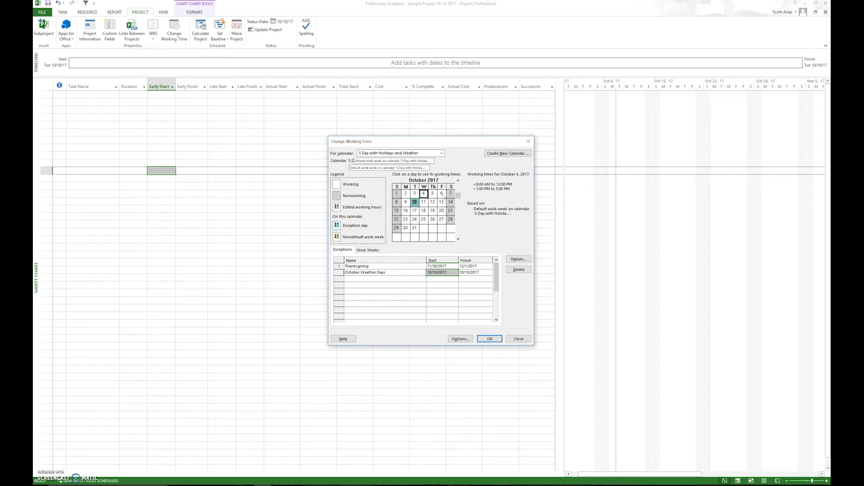
shift+click(443, 196)
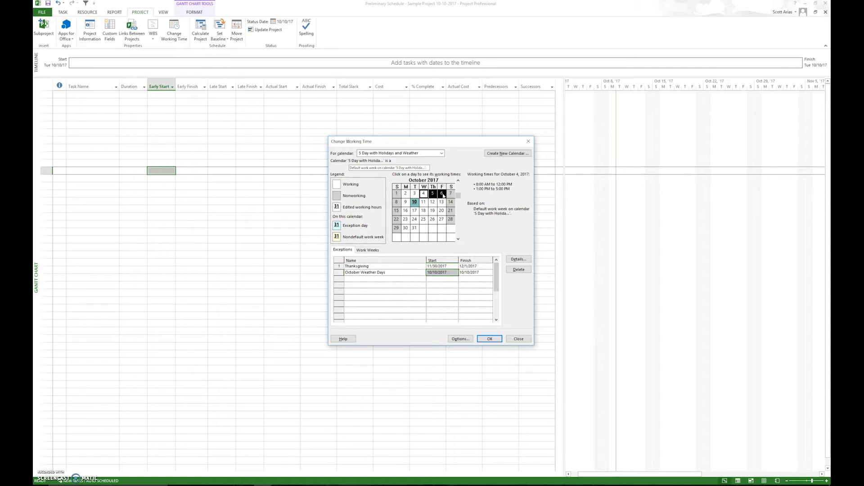
Step: Set the October Weather Days exception to start on 10/4/2017 and finish on 10/6/2017
click(447, 274)
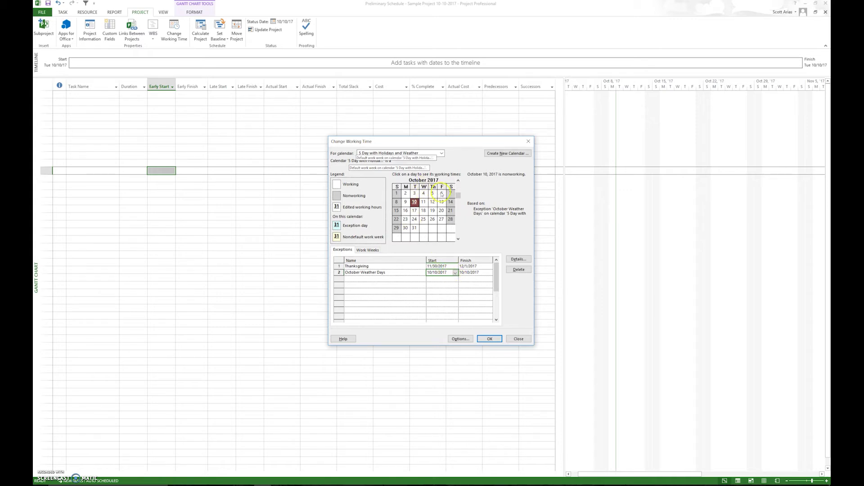
click(455, 273)
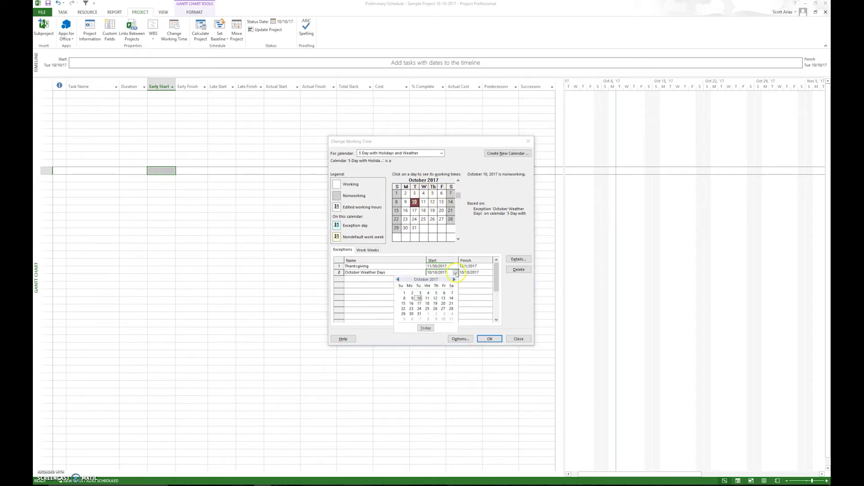
click(428, 292)
click(478, 273)
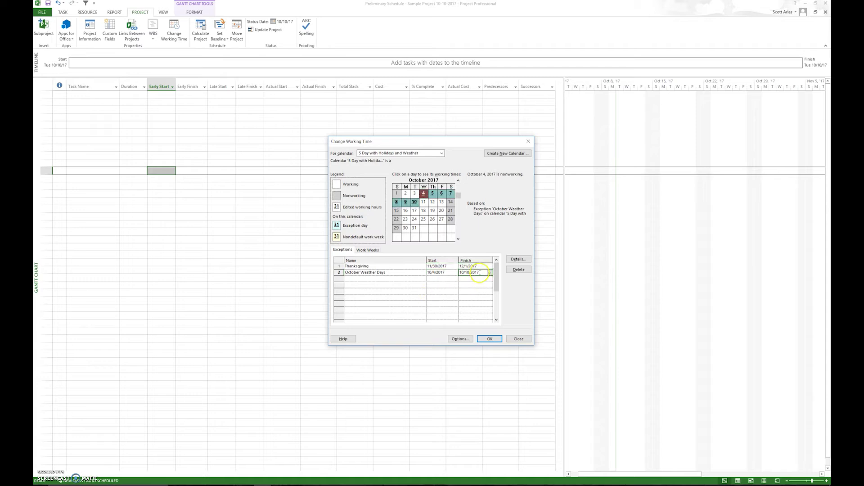
click(488, 273)
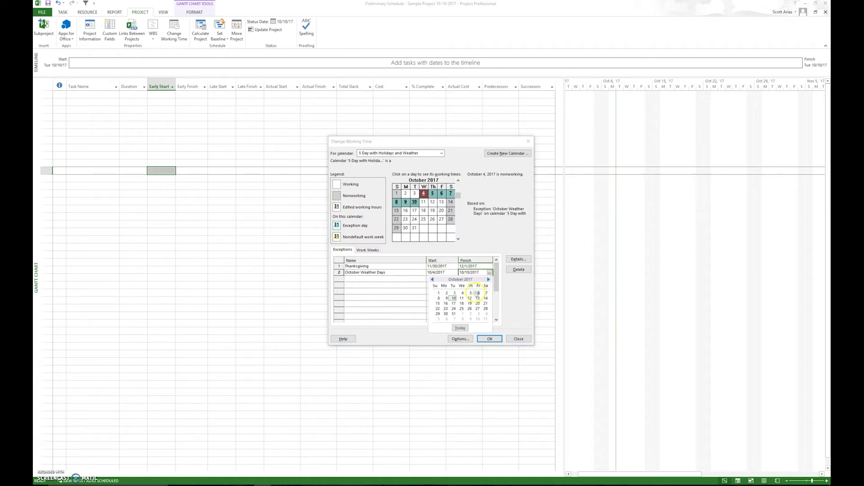
click(478, 293)
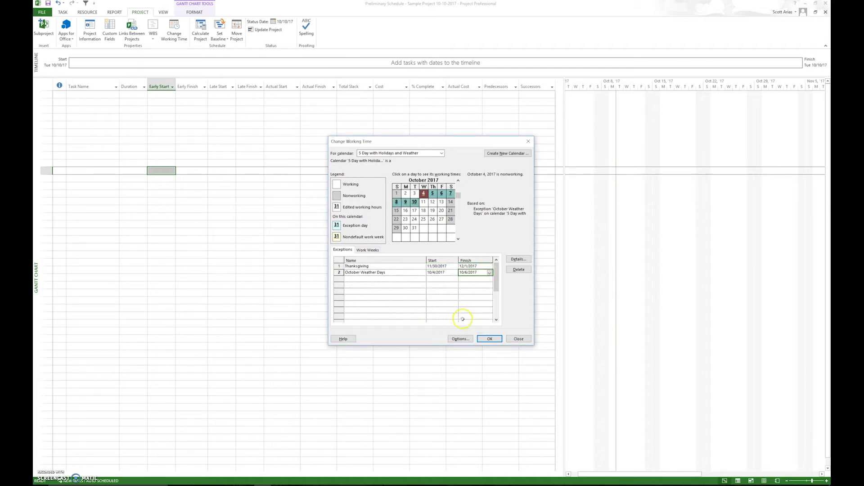
click(440, 291)
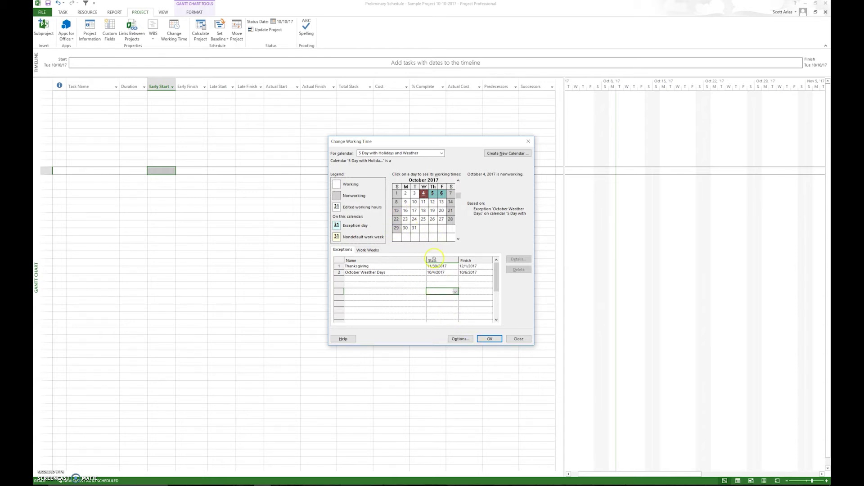
Step: Check the exception days in November and October 2017 on the 5 Day with Holidays and Weather calendar
click(458, 239)
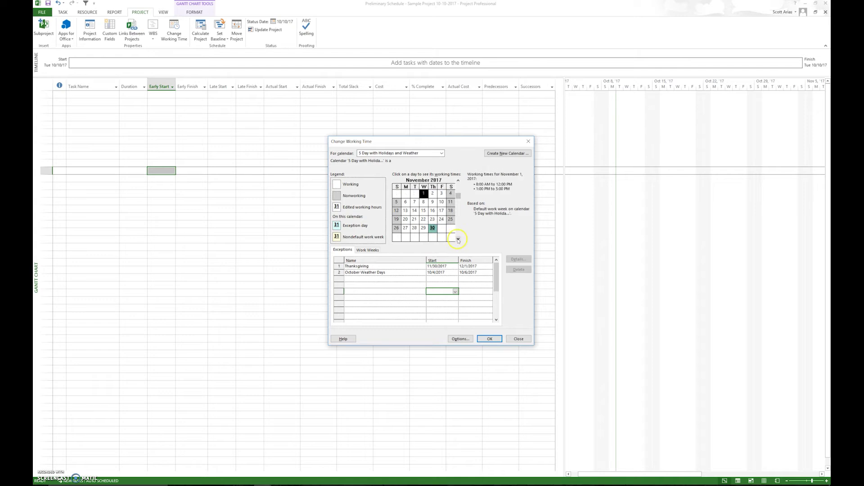
click(458, 180)
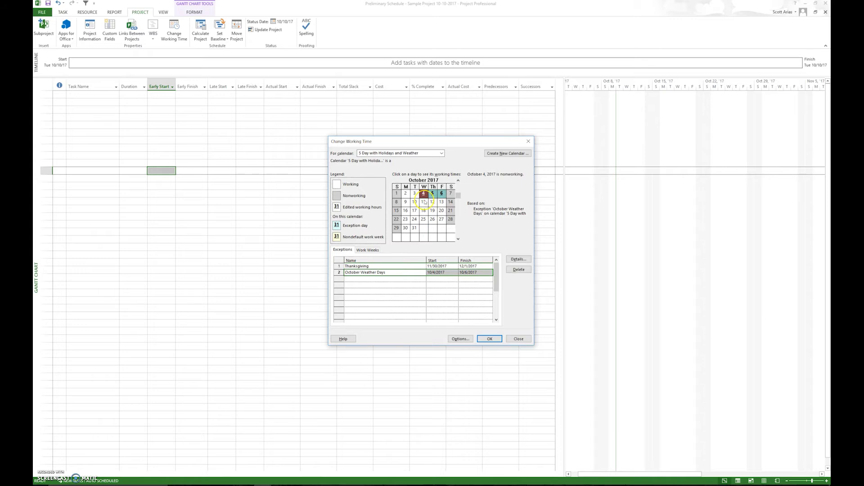
click(424, 202)
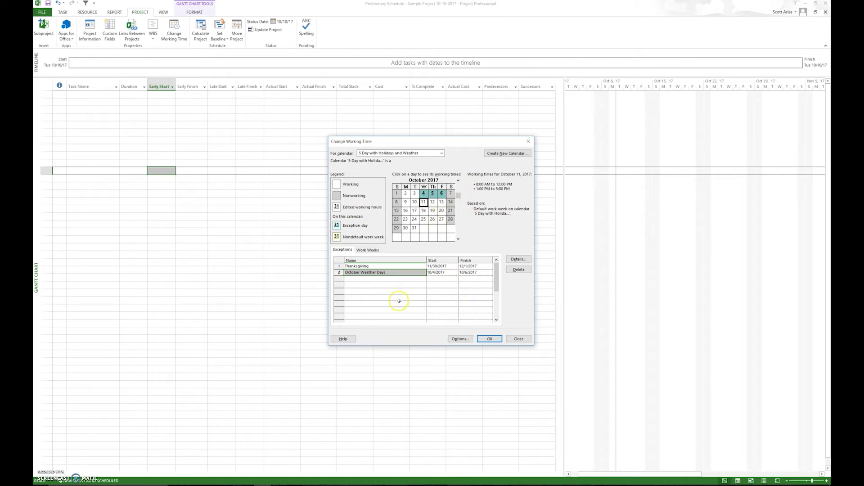
click(398, 279)
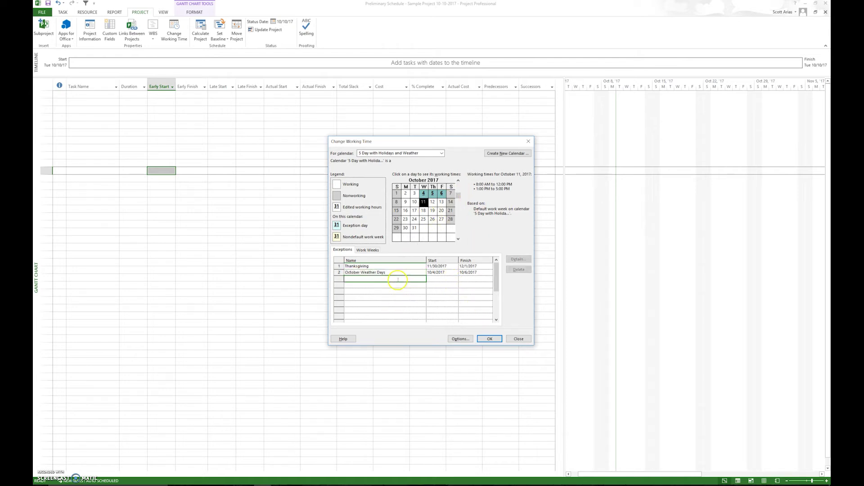
Step: Create a calendar named "Asphalt Calendar" as a copy of the 5 Day with Holidays calendar
click(495, 155)
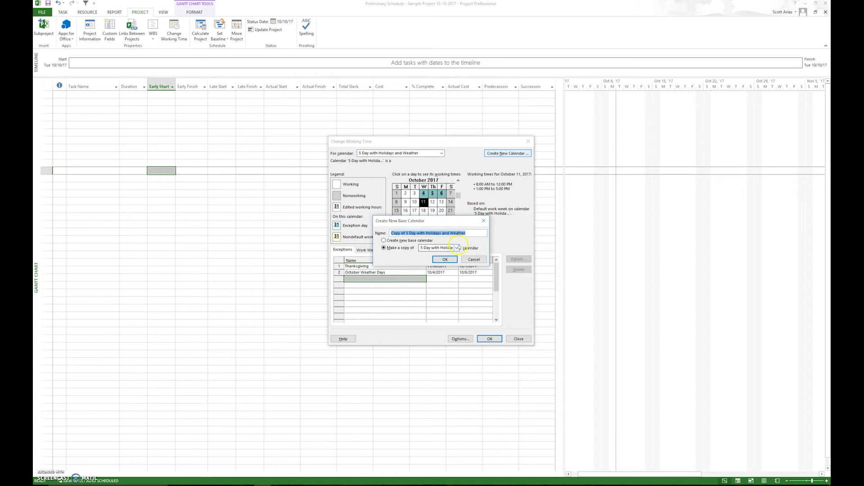
click(457, 248)
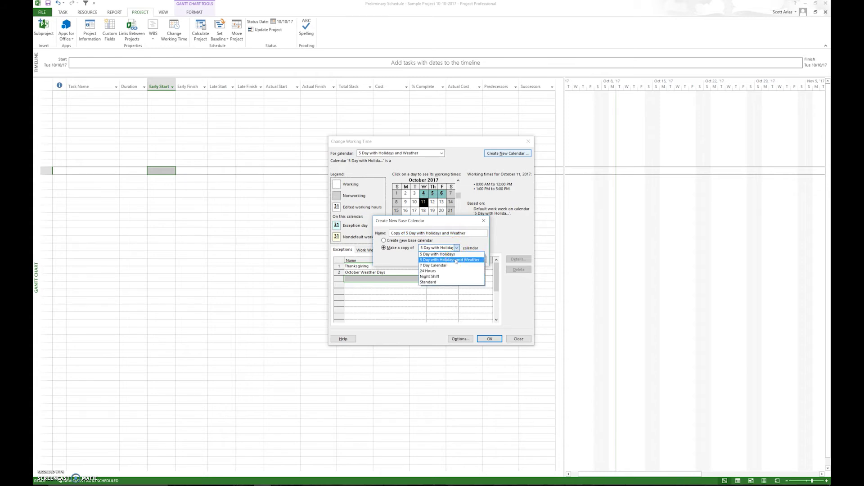
click(446, 254)
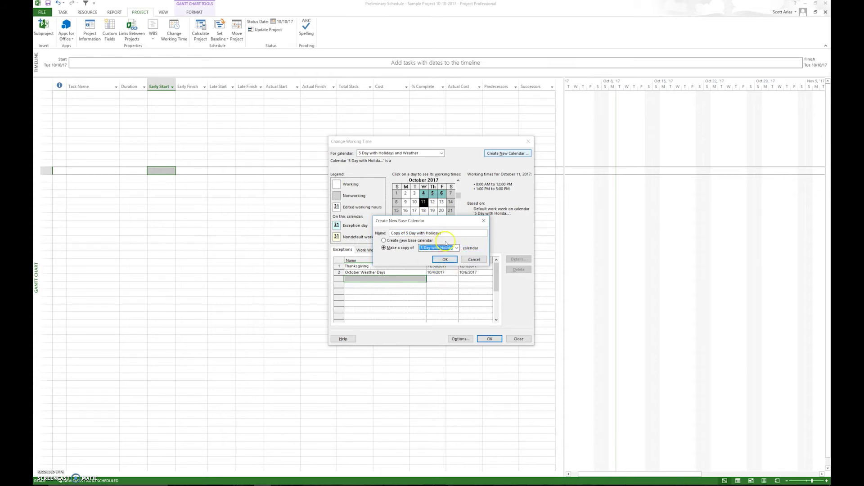
drag(448, 233, 366, 242)
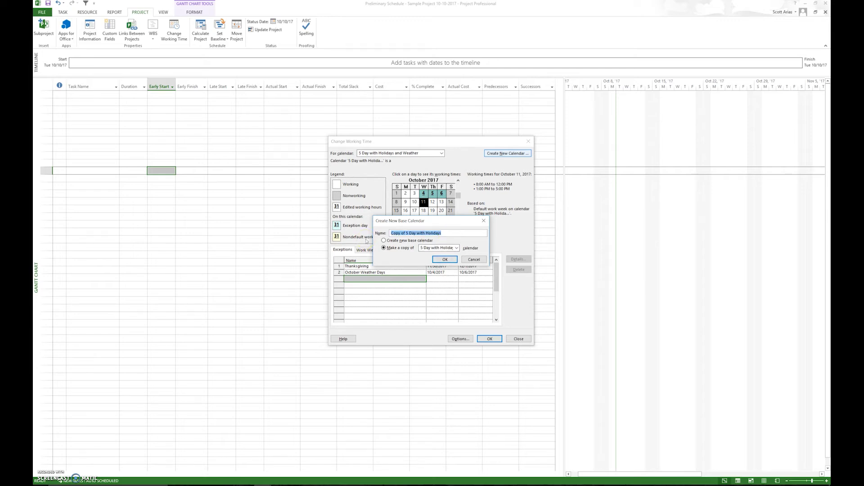
text(A)
click(450, 261)
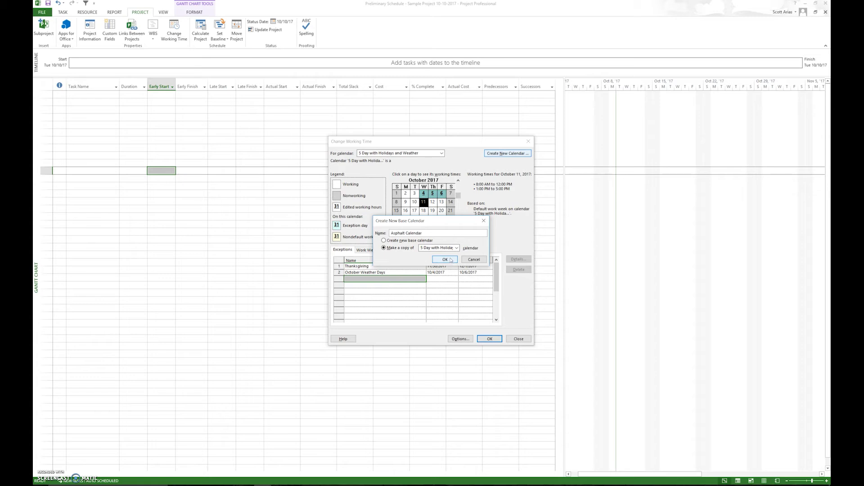
click(451, 260)
Step: Add an exception named "November Availability" to the Asphalt Calendar below the Thanksgiving exception
click(413, 265)
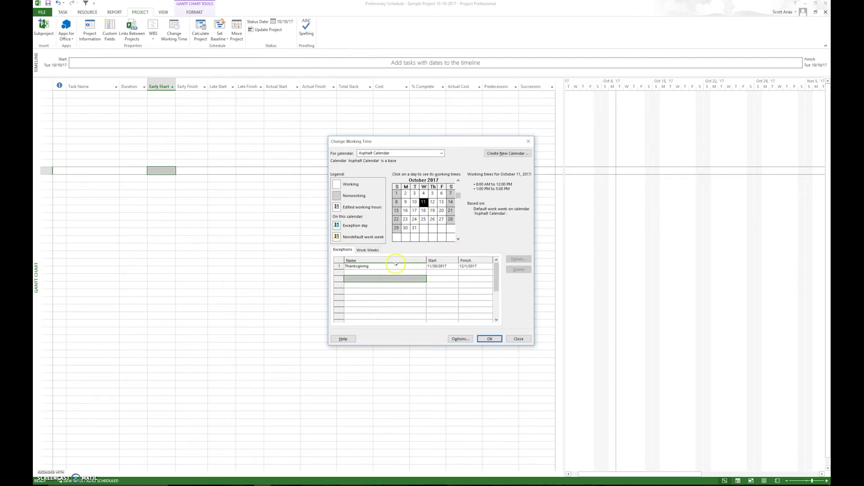
click(384, 273)
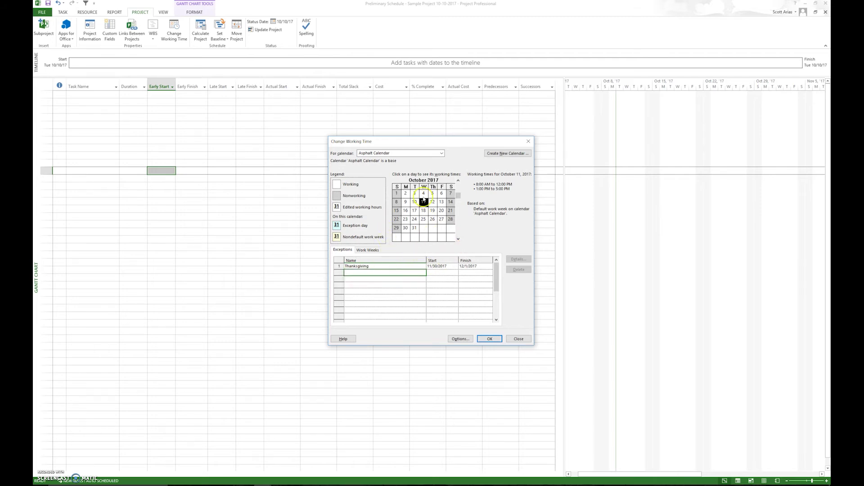
click(405, 193)
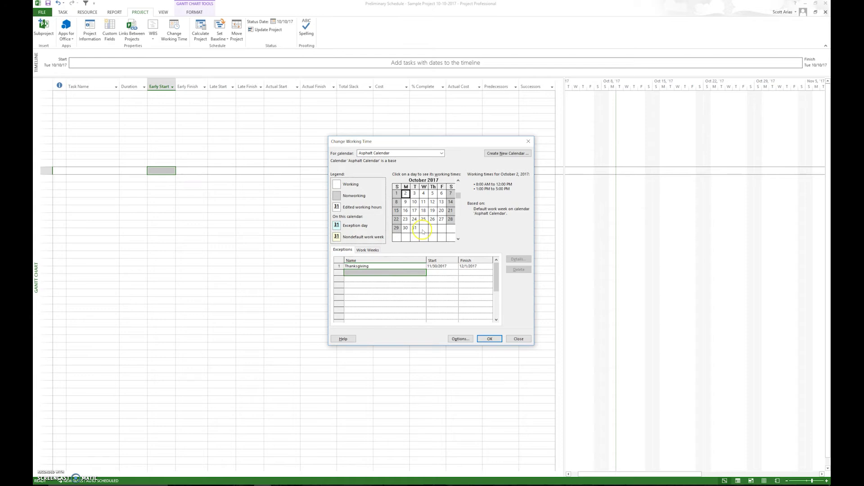
click(383, 291)
click(376, 272)
text(Ocotb)
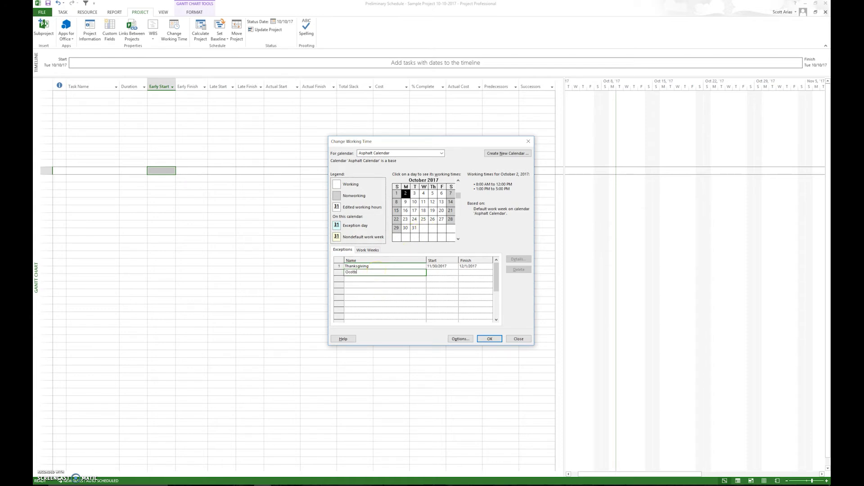
text(tober Avaiu)
text(lability)
key(BackSpace)
key(BackSpace)
key(BackSpace)
key(BackSpace)
key(BackSpace)
key(BackSpace)
key(BackSpace)
key(BackSpace)
key(BackSpace)
key(BackSpace)
key(BackSpace)
key(BackSpace)
key(BackSpace)
key(BackSpace)
key(BackSpace)
key(BackSpace)
key(BackSpace)
key(BackSpace)
key(BackSpace)
key(BackSpace)
key(BackSpace)
text(Novembe)
Step: Select November 1–29, 2017 in the calendar and set the November Availability exception's finish date to 11/29/2017
click(458, 233)
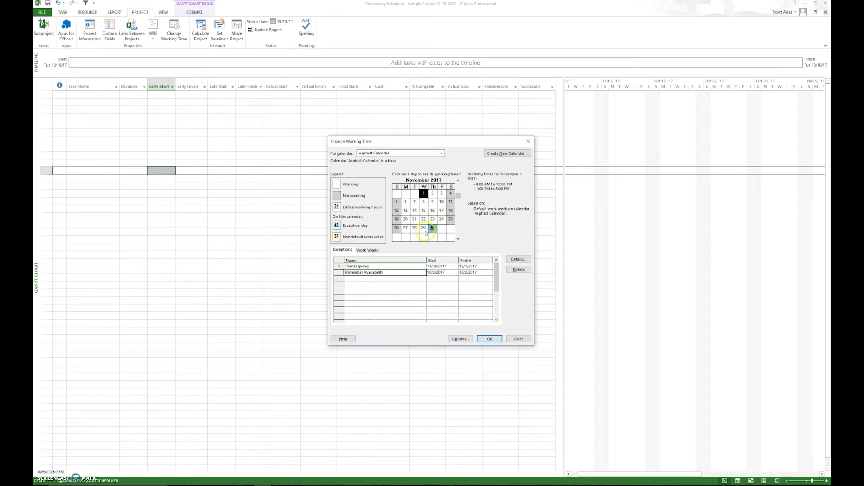
shift+click(425, 231)
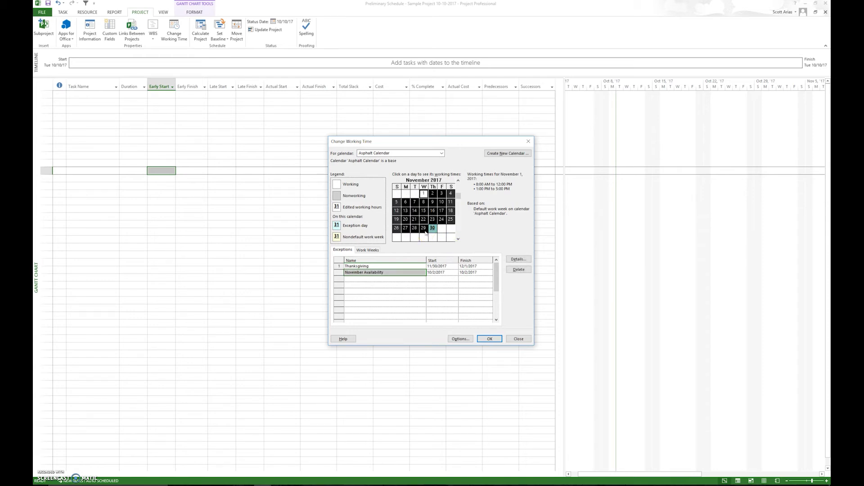
click(482, 274)
click(490, 273)
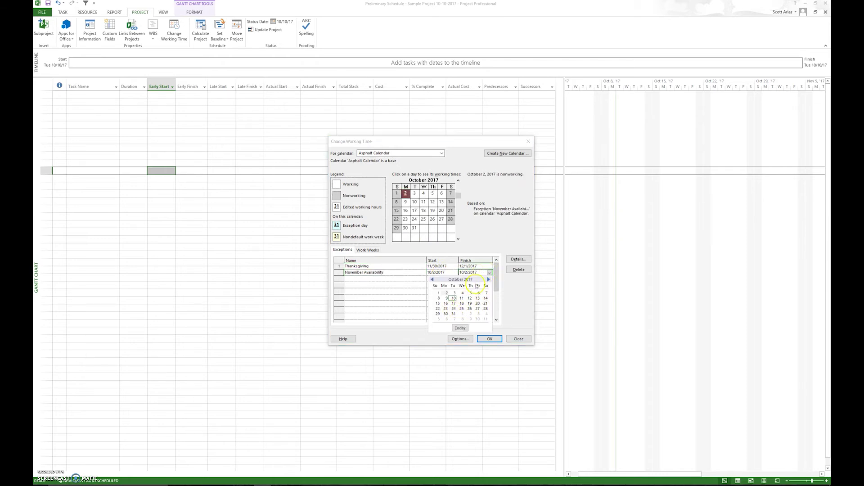
click(489, 279)
click(462, 313)
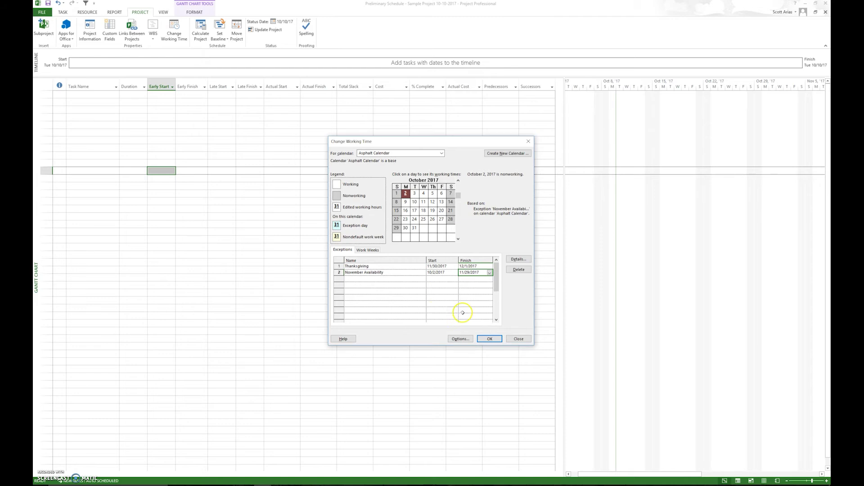
click(375, 279)
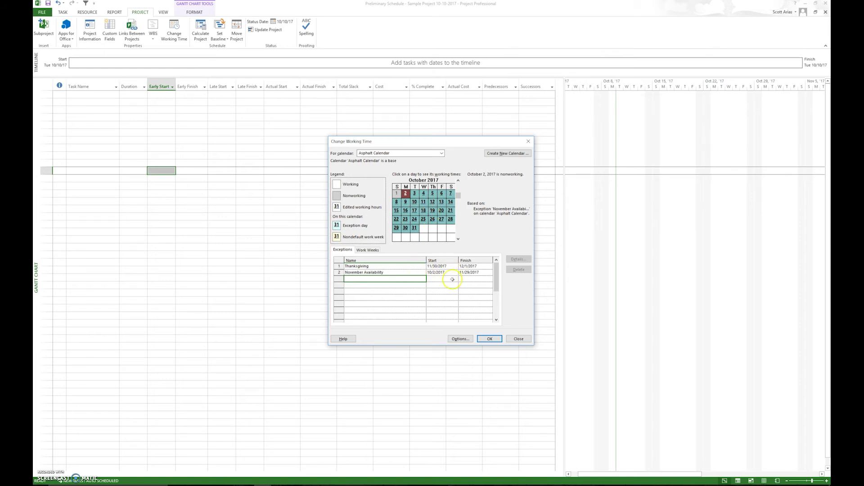
click(459, 239)
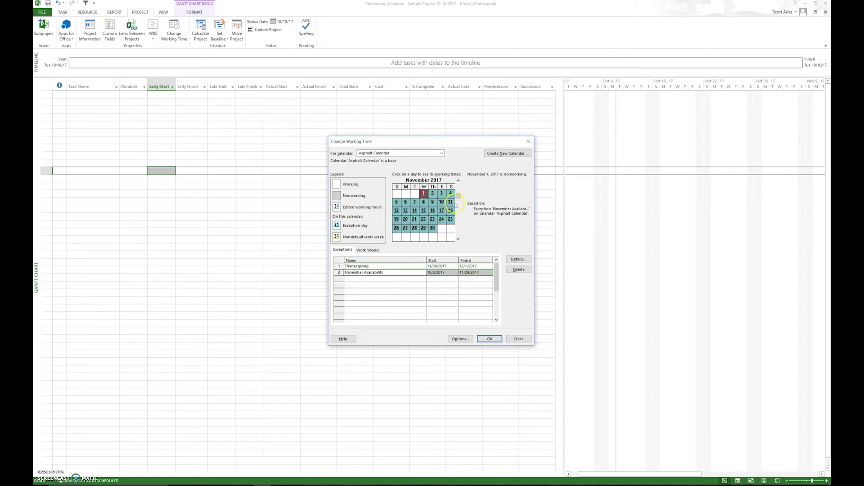
Step: Rename the November Availability exception as "Ocotber - Feb Availability"
click(382, 274)
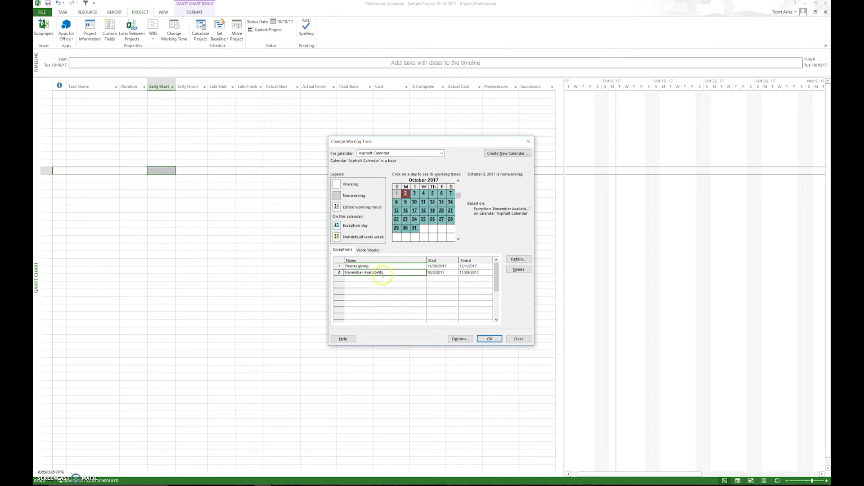
click(350, 273)
drag(363, 273, 327, 271)
key(BackSpace)
text(Ocotbe)
key(Right)
text(- Feb)
Step: Try to extend the Ocotber - Feb Availability exception's finish date to 2/28/2018
click(487, 273)
click(489, 273)
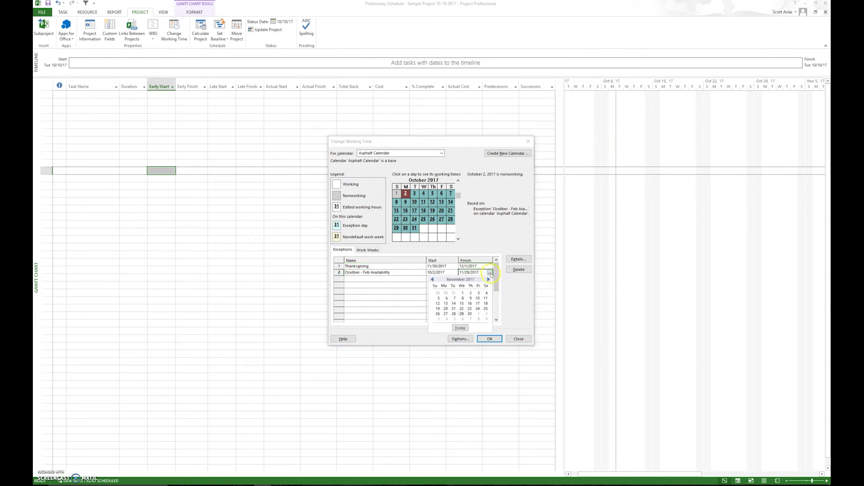
click(488, 280)
click(489, 280)
click(462, 314)
click(452, 286)
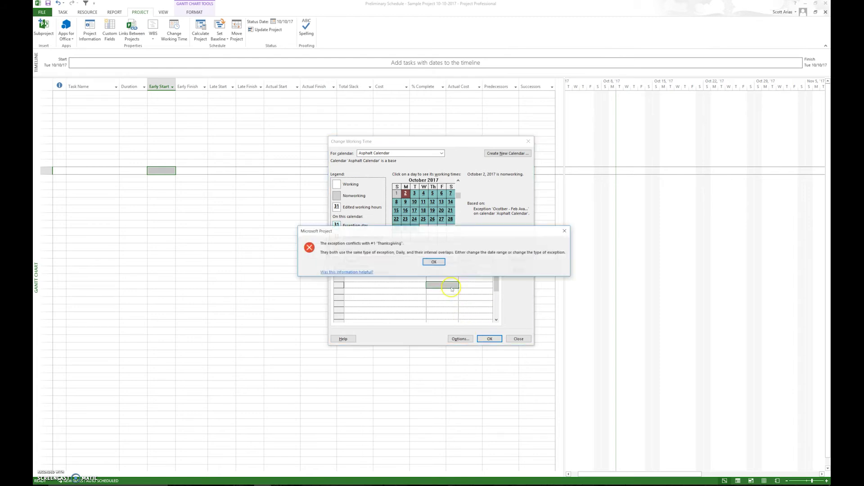
click(434, 261)
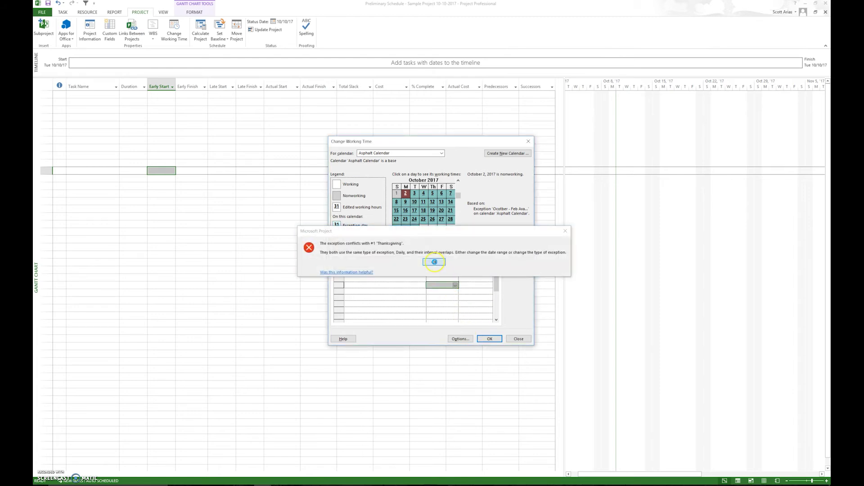
click(433, 261)
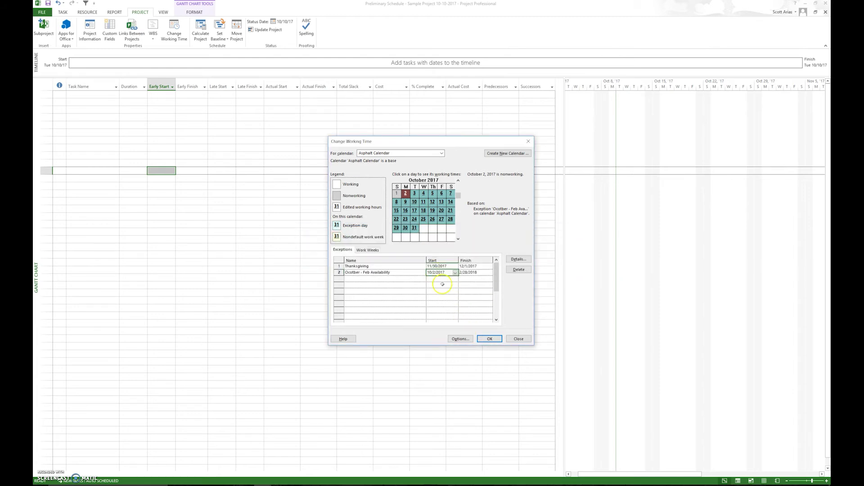
Step: Check the Asphalt Calendar's exception days in December and October 2017 and try to select the Thanksgiving exception
click(458, 230)
click(458, 229)
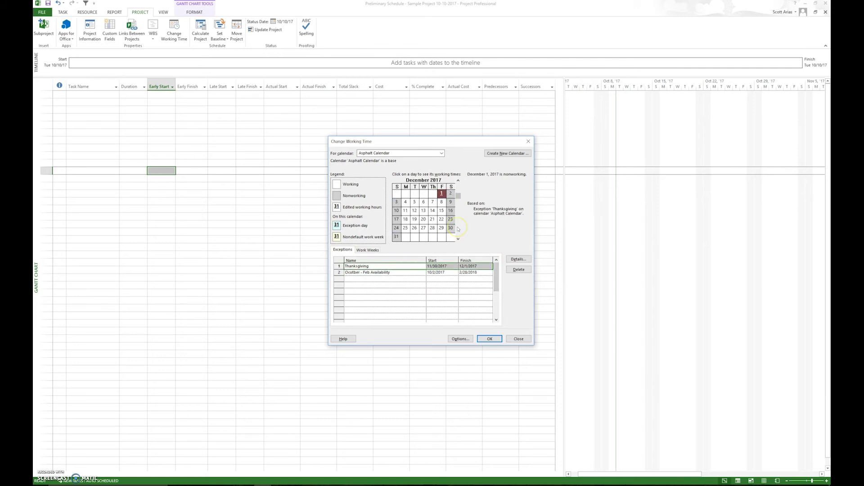
click(461, 189)
click(405, 278)
click(436, 262)
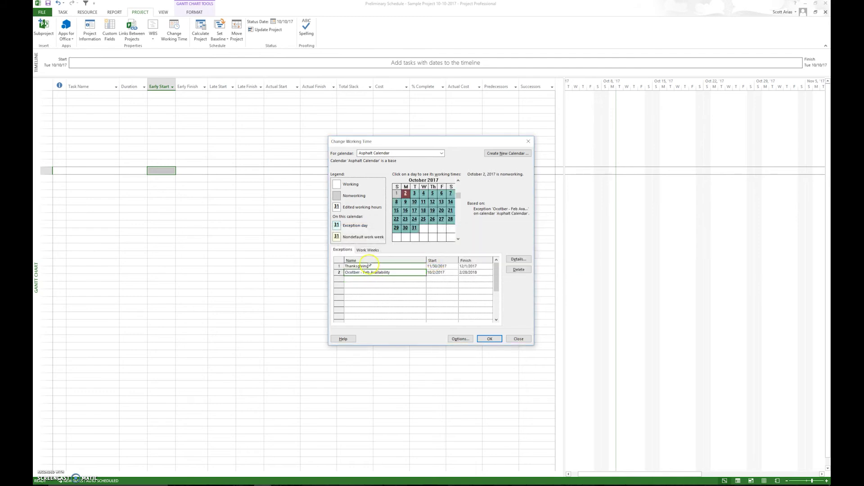
click(367, 266)
click(434, 261)
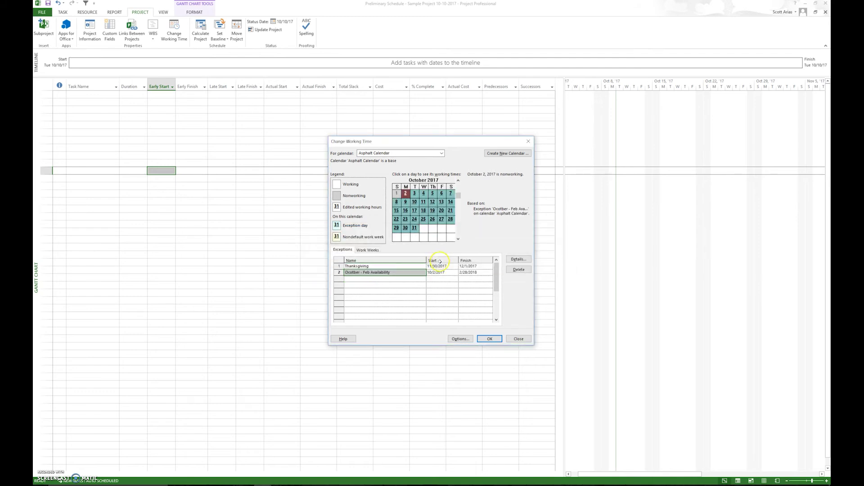
click(397, 270)
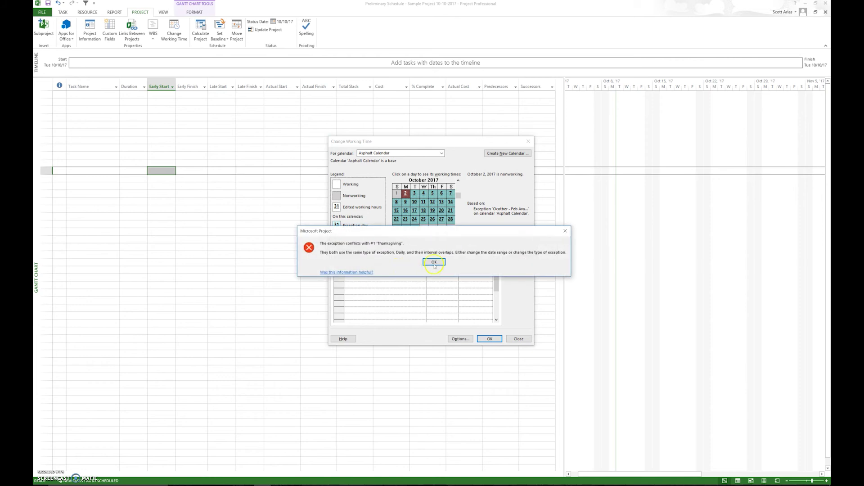
click(434, 262)
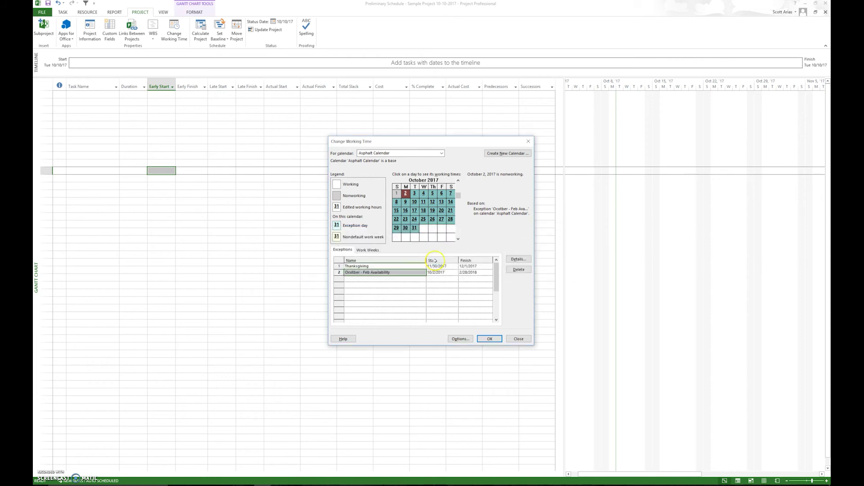
Step: Delete the Ocotber - Feb Availability and Thanksgiving exceptions from the Asphalt Calendar
click(396, 297)
click(445, 262)
click(468, 268)
key(Return)
click(518, 269)
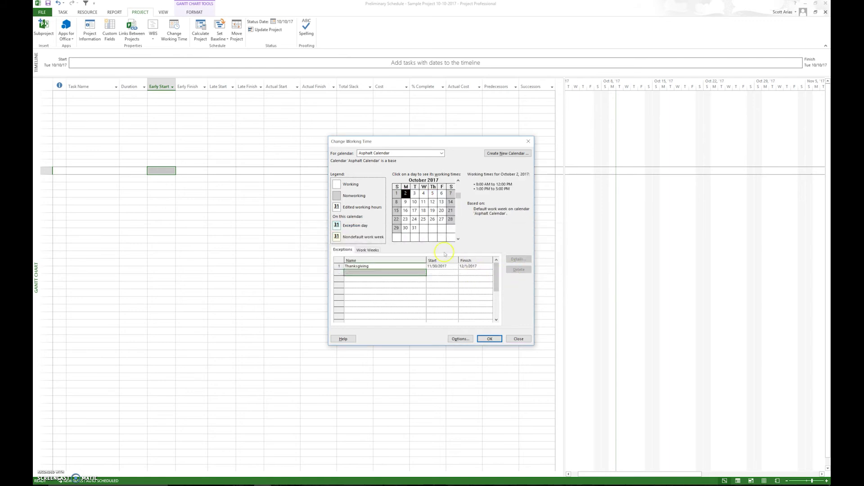
click(386, 266)
click(518, 269)
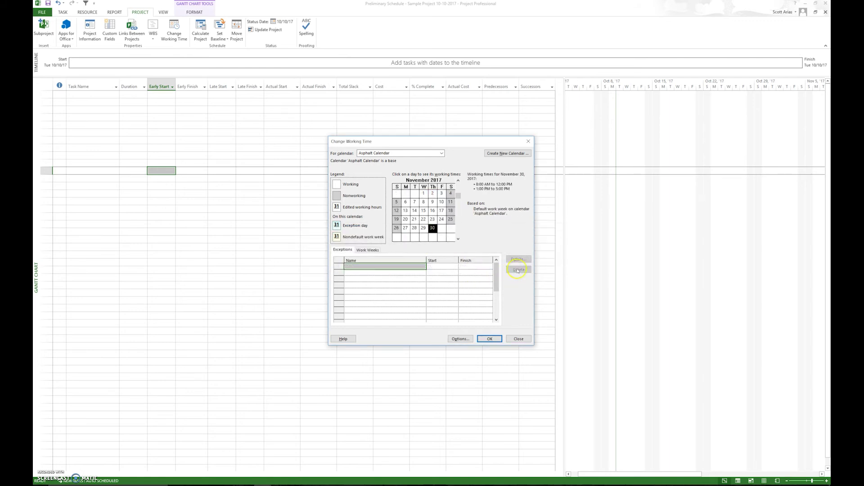
Step: Add an exception named "Asphalt Availability" to the Asphalt Calendar with a start date of 10/1/2017
click(374, 273)
click(371, 266)
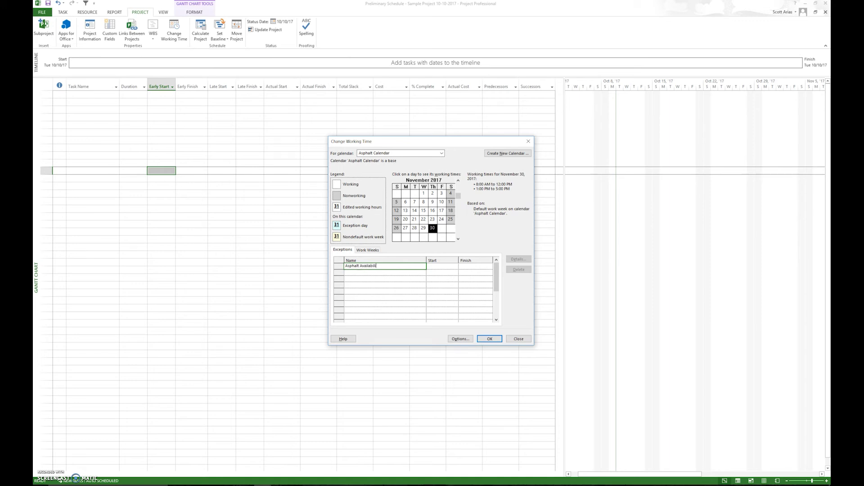
click(449, 266)
click(455, 266)
click(398, 273)
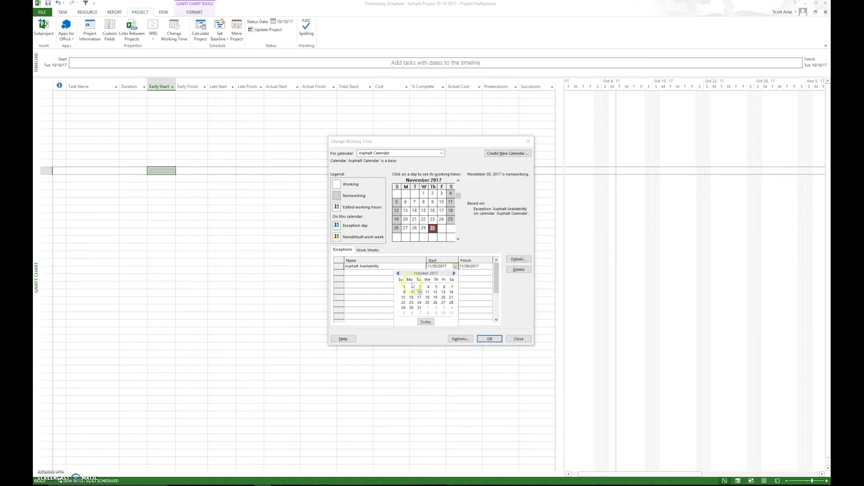
click(403, 287)
Step: Set the Asphalt Availability exception's finish date to 2/28/2018 and check its exception days through January 2018
click(485, 266)
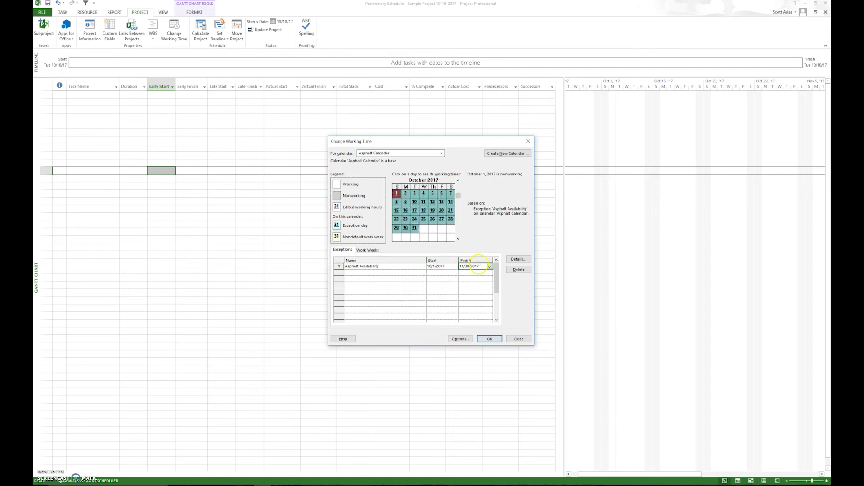
click(489, 268)
click(489, 274)
click(489, 274)
click(489, 274)
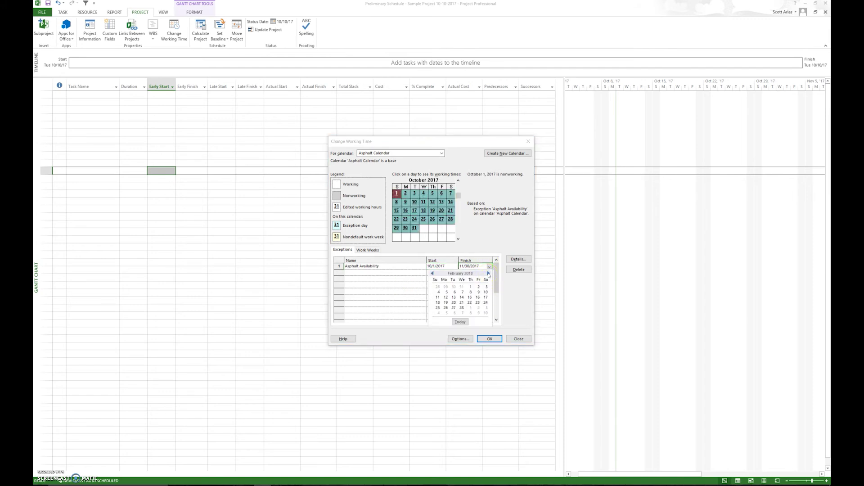
click(462, 308)
click(414, 279)
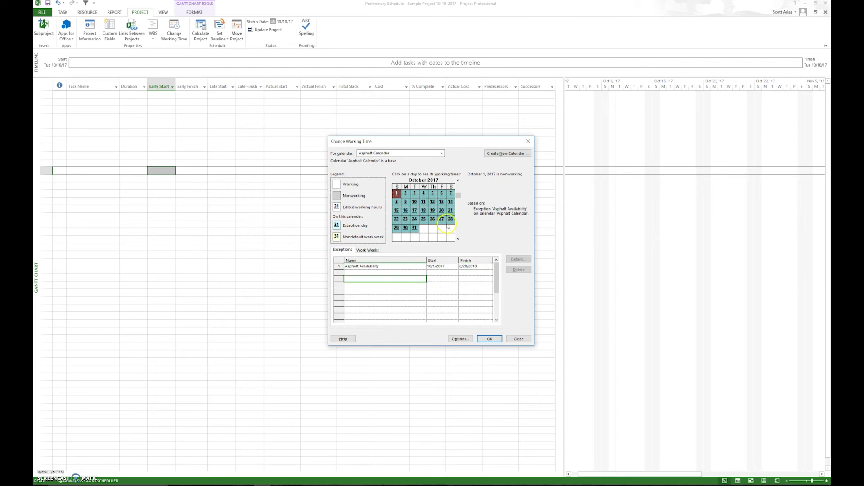
click(458, 235)
click(458, 234)
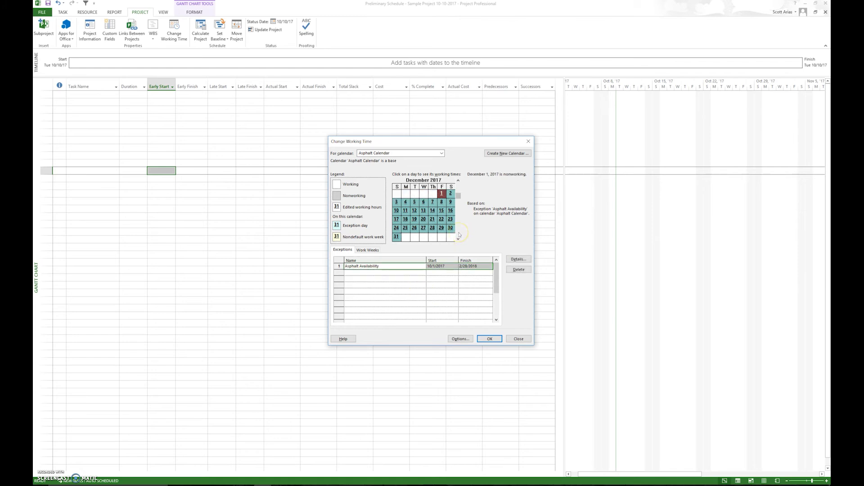
click(459, 234)
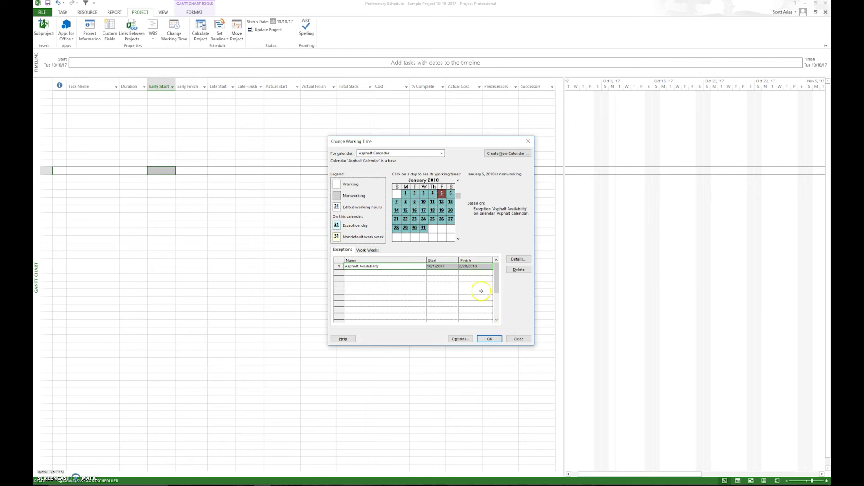
click(421, 286)
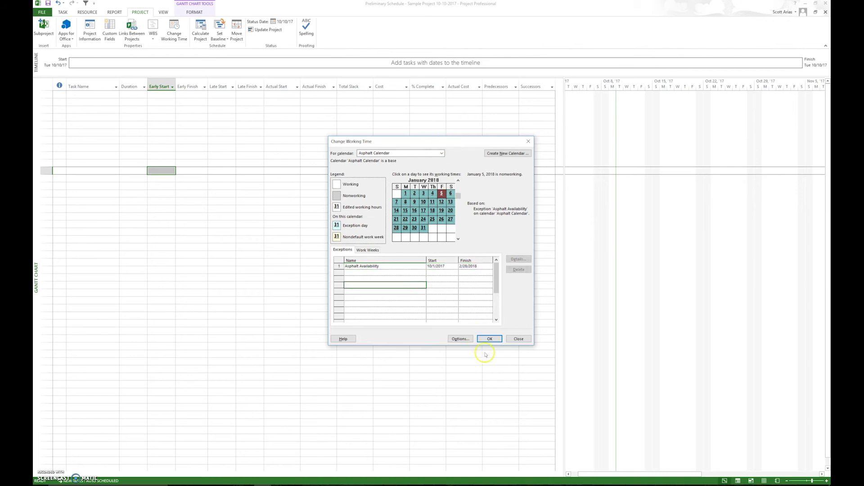
Step: Save the Asphalt Calendar changes and close the working time settings
click(490, 339)
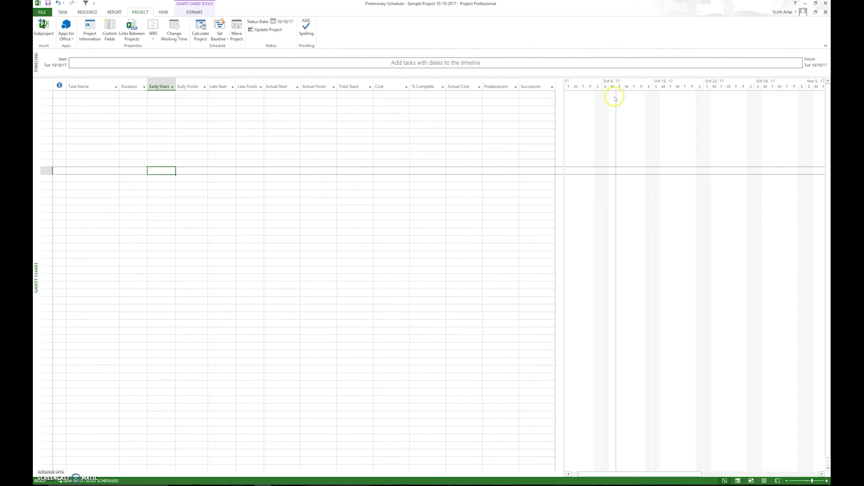
Step: Insert a Task Calendar column before the Successors column in the task table
drag(564, 100, 602, 100)
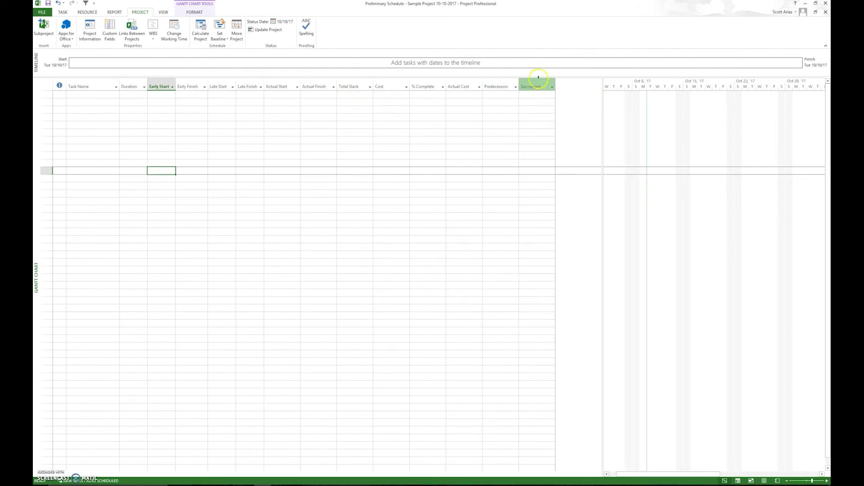
click(544, 83)
right_click(544, 82)
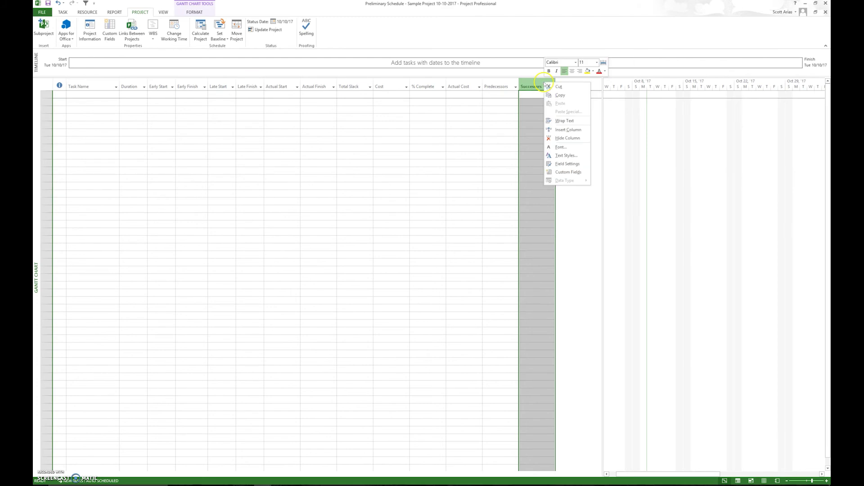
click(562, 128)
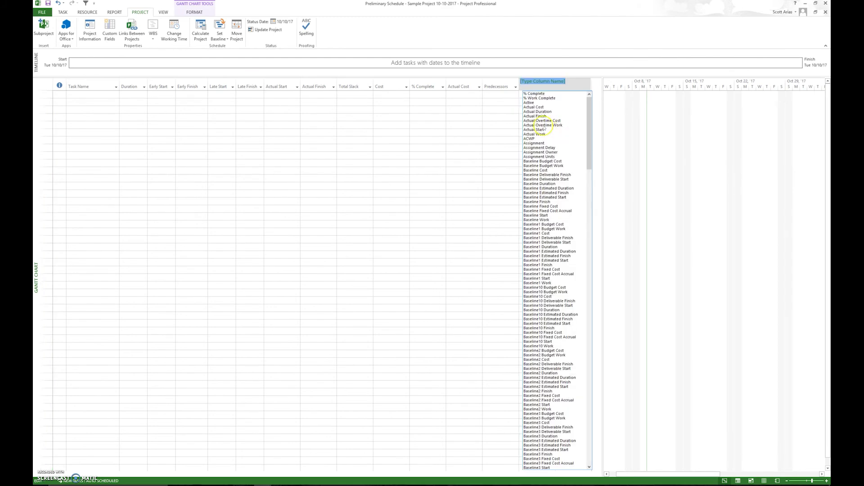
text(task Calendar)
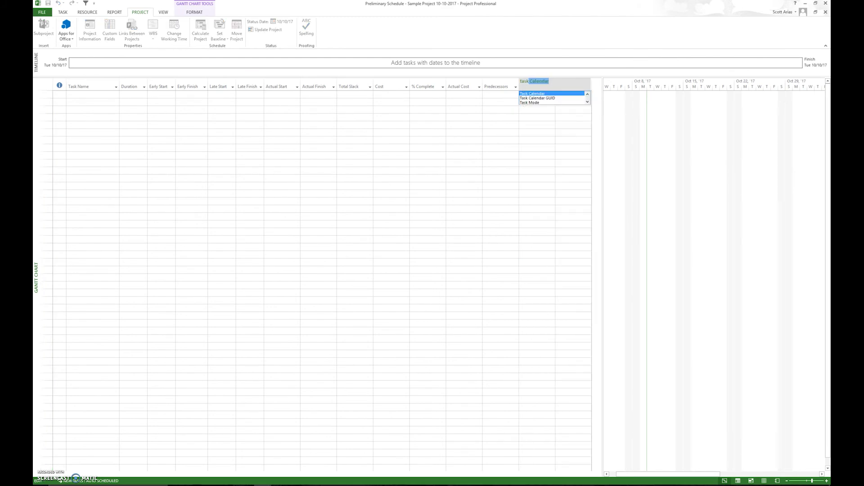
key(Return)
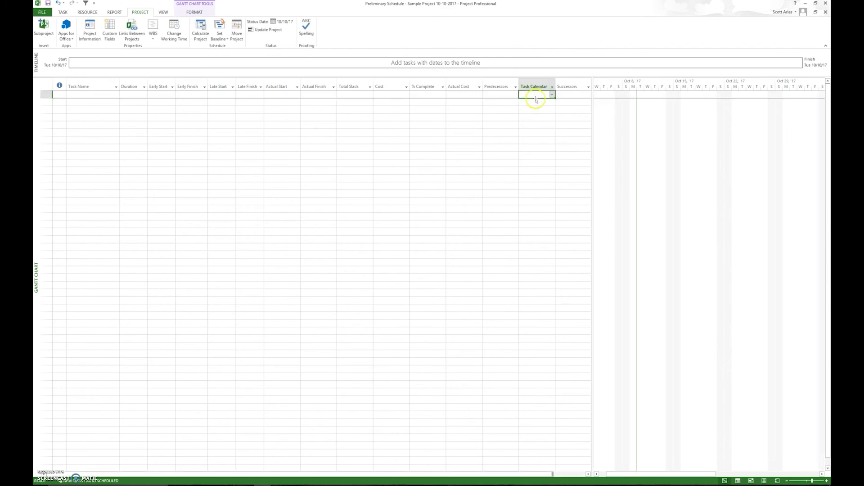
Step: List the calendars available for the first task row and hide the Task Calendar column
click(553, 95)
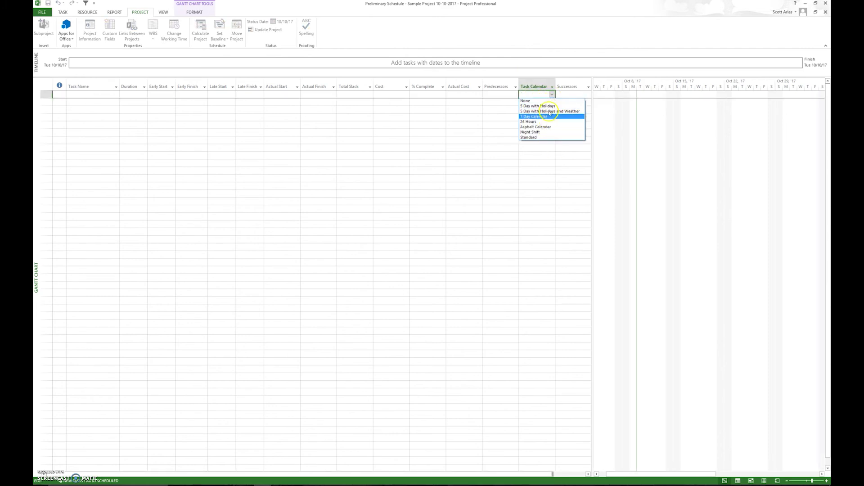
click(545, 160)
click(531, 83)
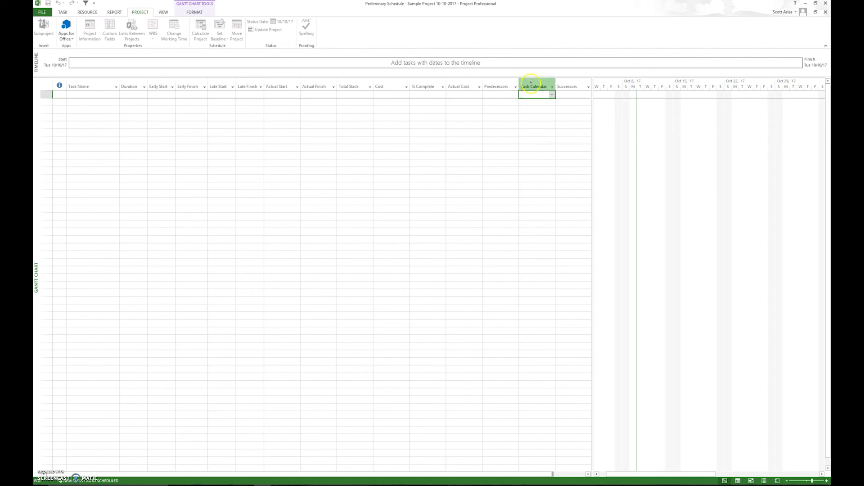
right_click(530, 83)
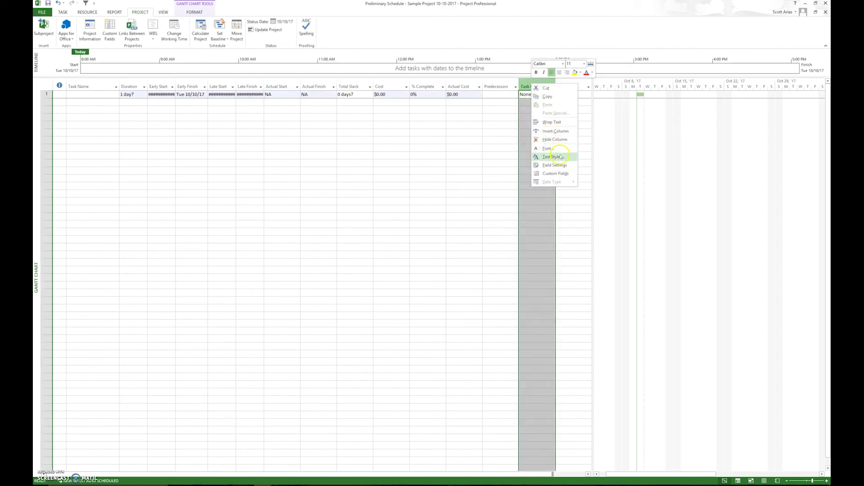
click(558, 140)
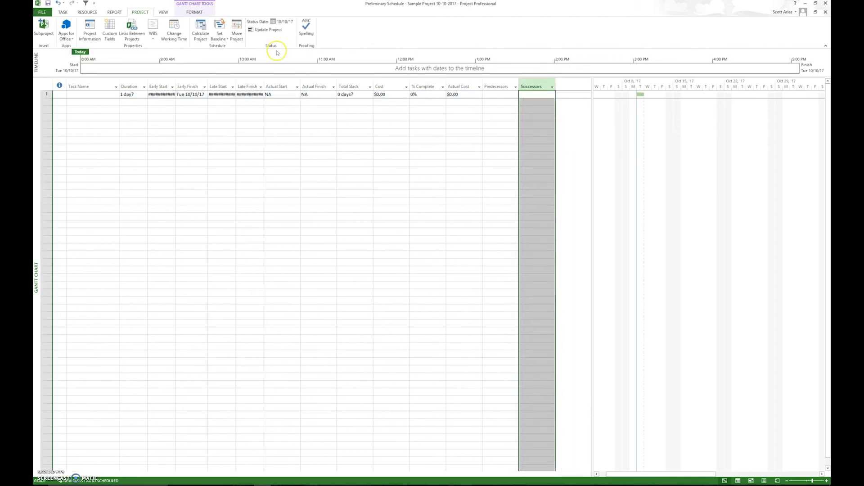
click(199, 125)
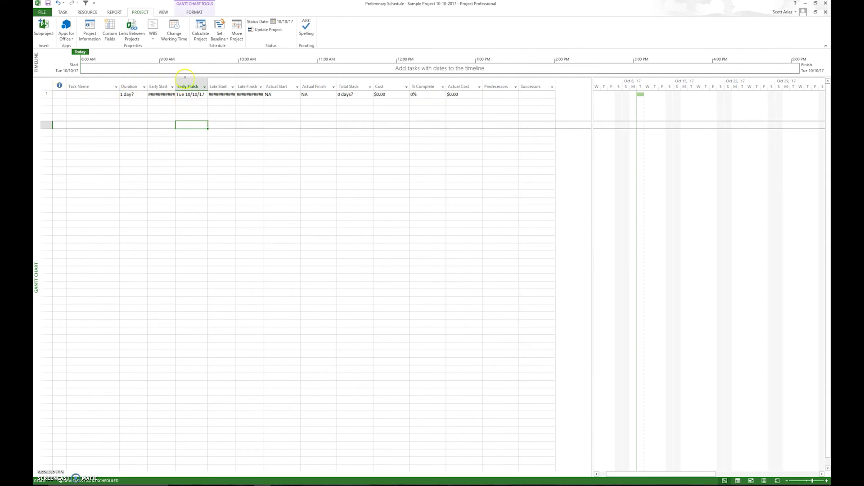
Step: Set Friday to nonworking time in the default work week of the 5 Day with Holidays calendar
click(175, 29)
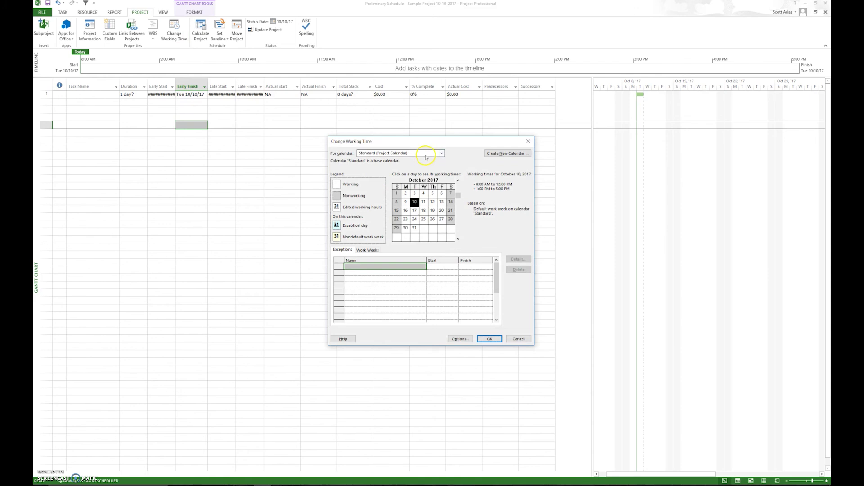
click(442, 154)
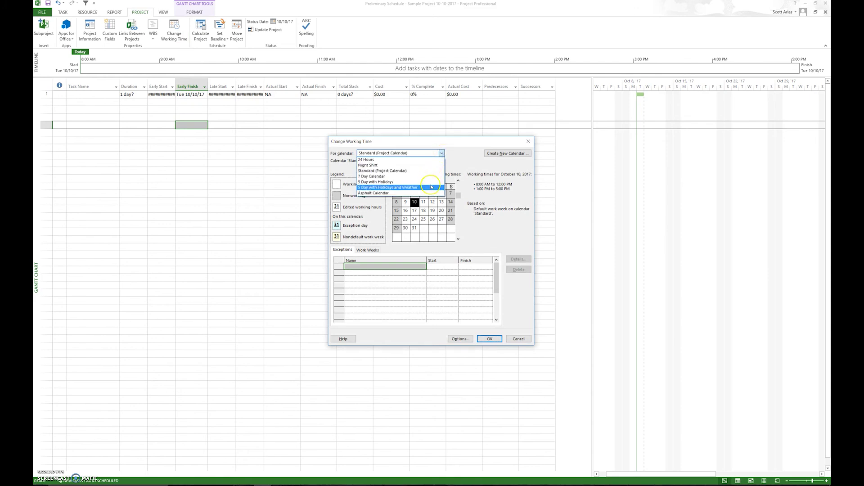
click(375, 182)
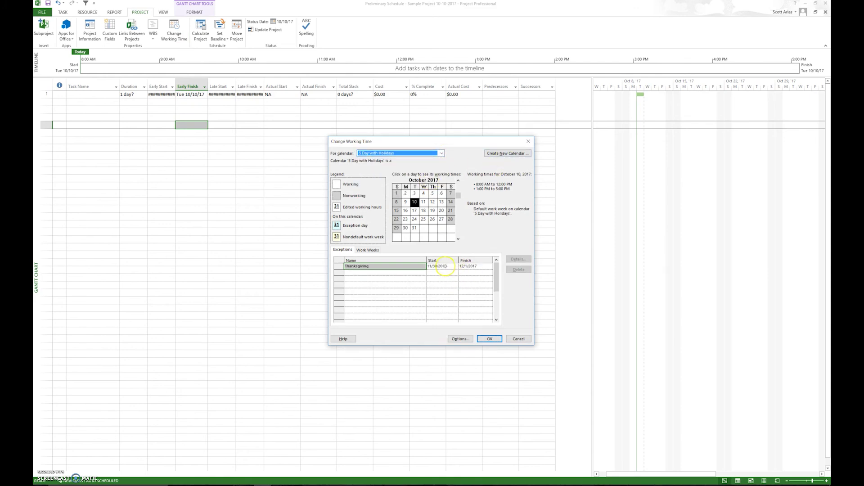
click(368, 251)
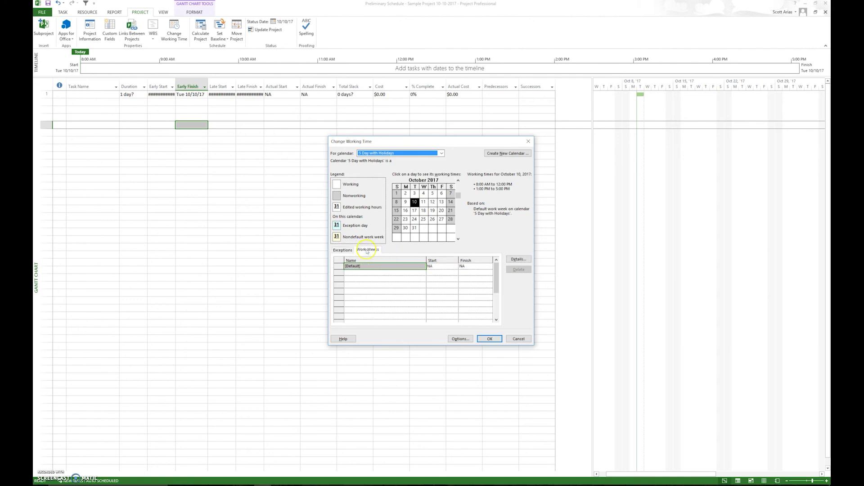
click(518, 259)
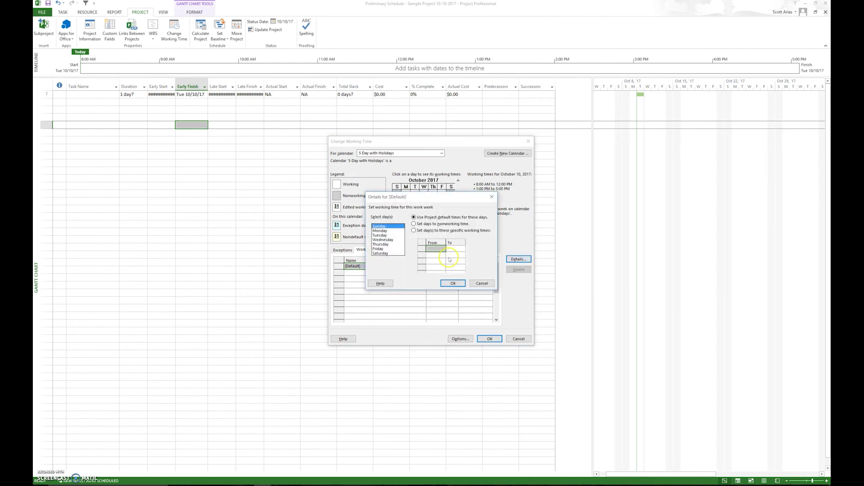
click(380, 248)
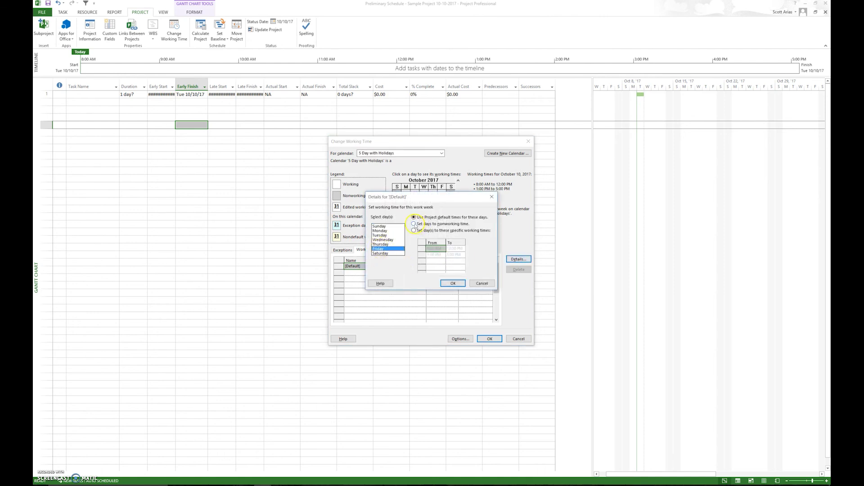
click(414, 224)
click(453, 283)
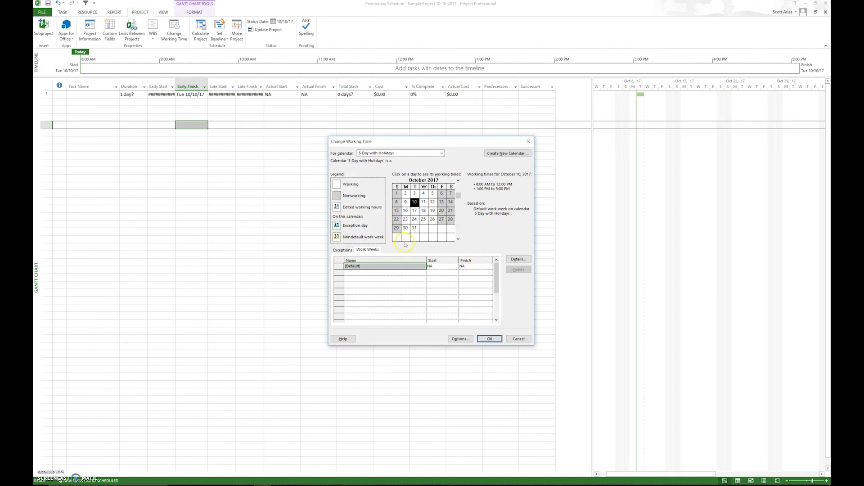
Step: Switch Monday to specific working times in the default work week of the 5 Day with Holidays calendar
click(414, 210)
click(405, 202)
click(508, 260)
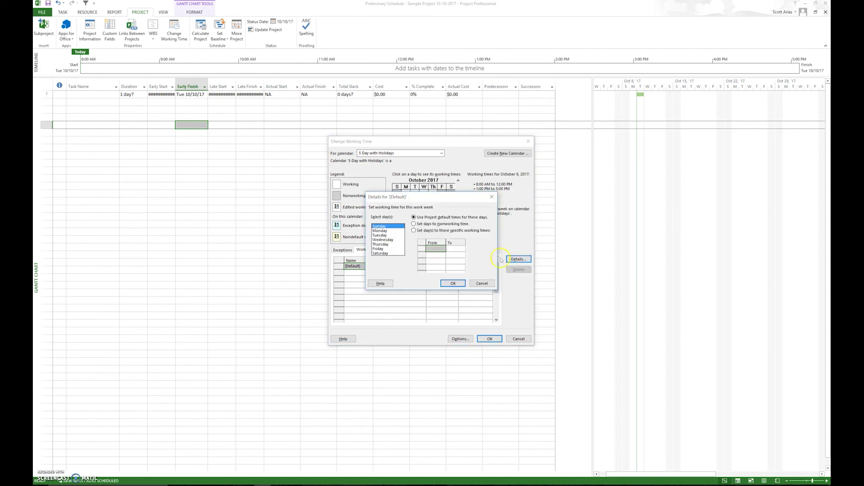
click(381, 230)
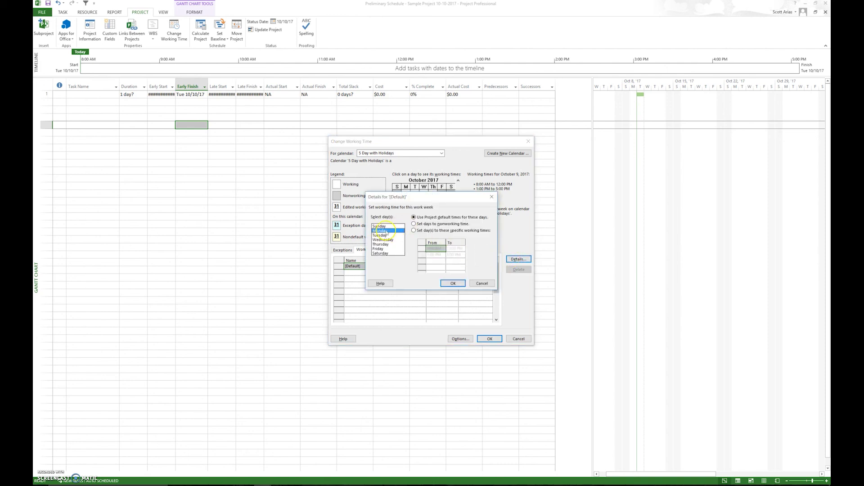
click(414, 230)
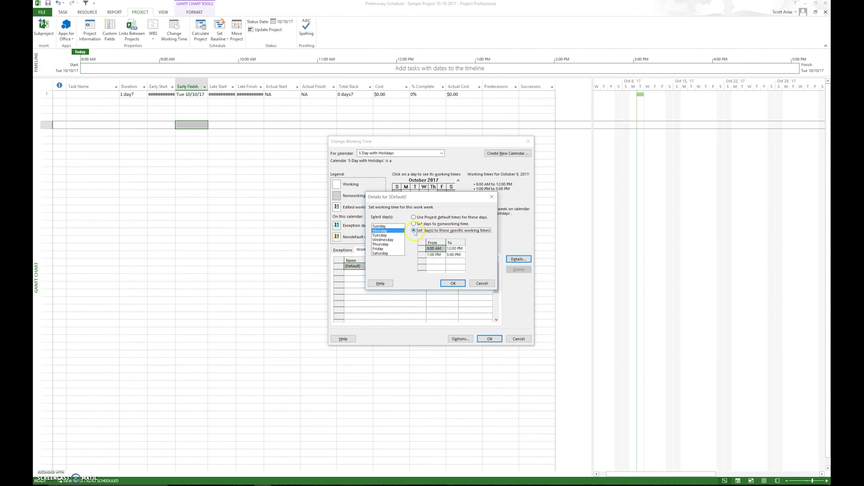
Step: Set Monday's second working period to 1:00 PM to 7:00 PM and save the calendar changes
click(458, 260)
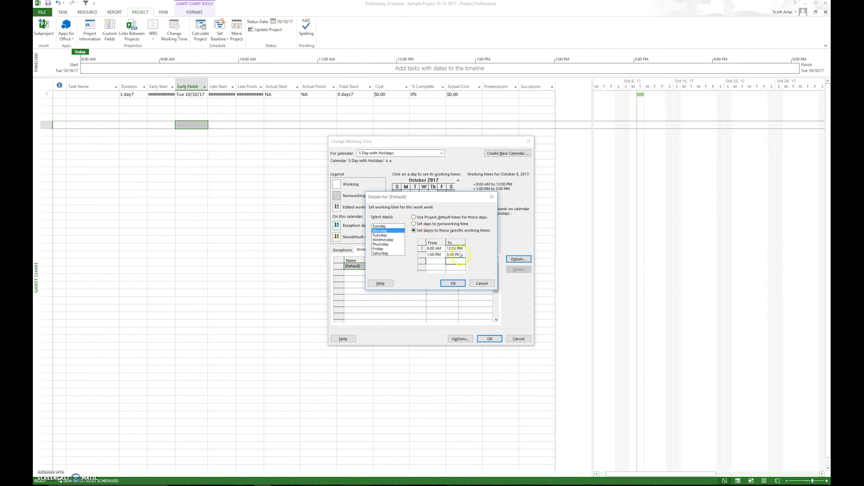
key(BackSpace)
click(456, 260)
click(435, 255)
text(1:00 PM)
click(459, 255)
text(7:00 PM)
key(Return)
click(452, 284)
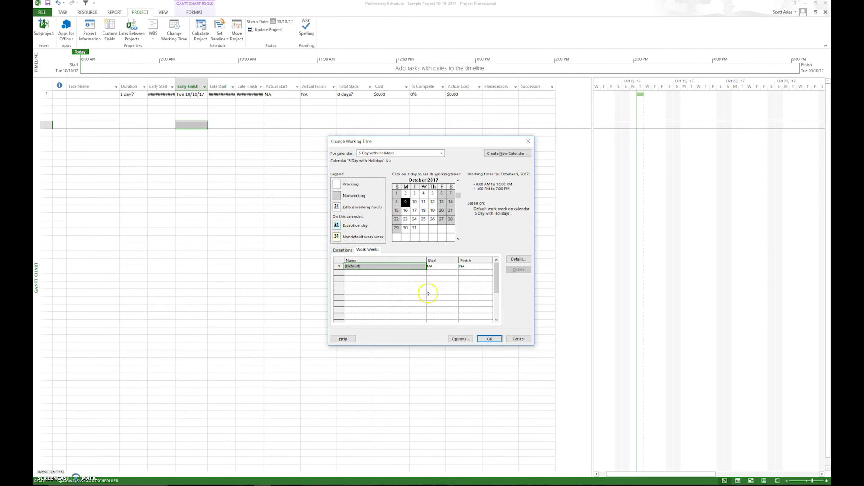
click(495, 339)
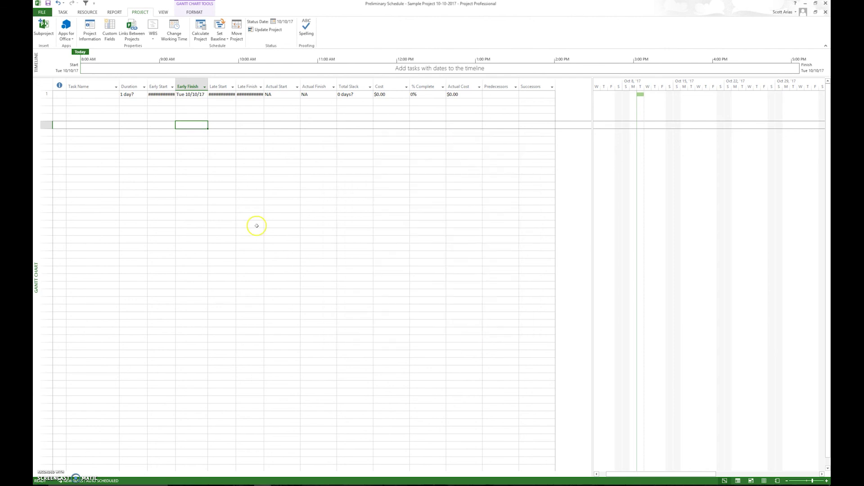